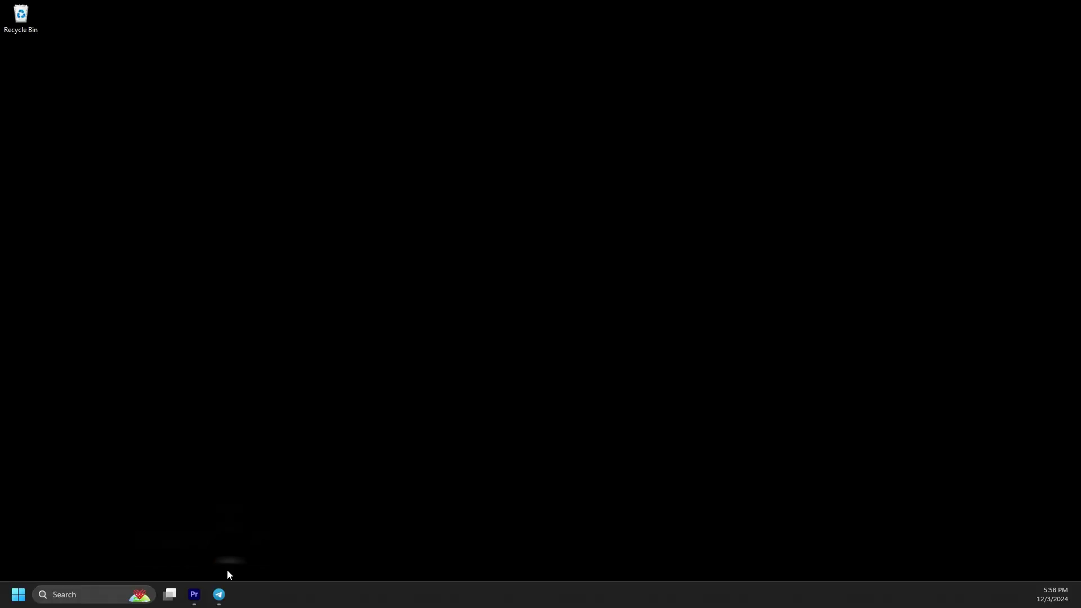
- Switch to Telegram, find the Rynus App bot, launch its mini app and minimize the main chat window
click(226, 585)
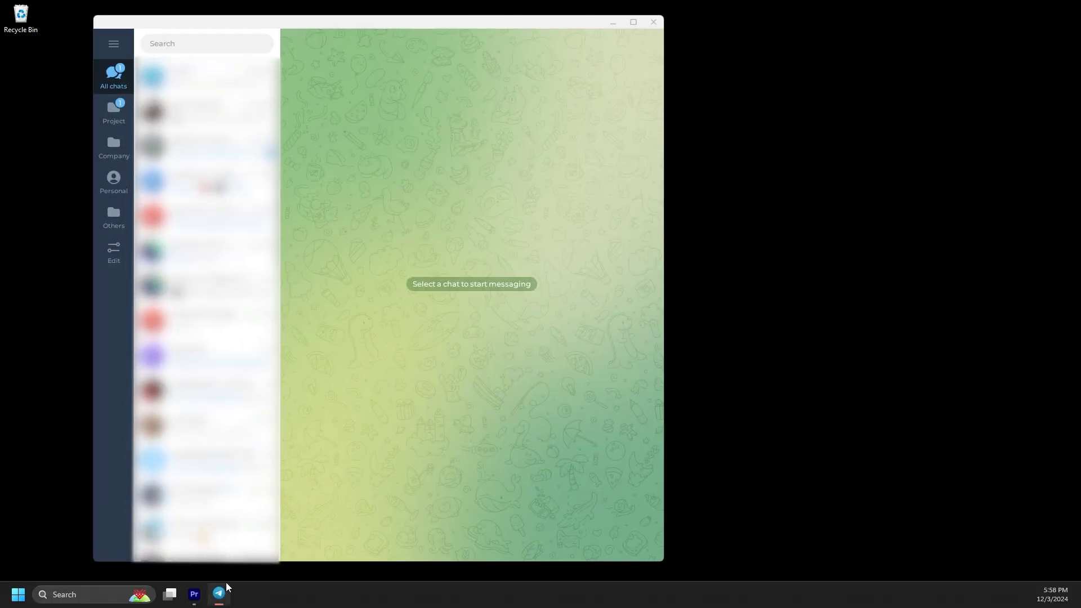
click(227, 44)
text(Rynus)
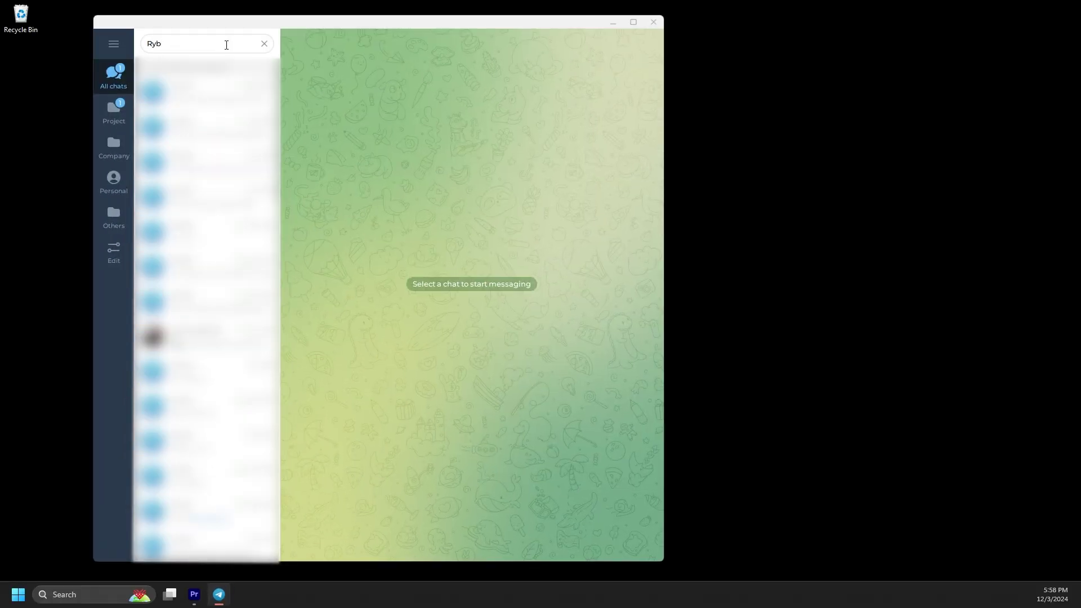
key(Return)
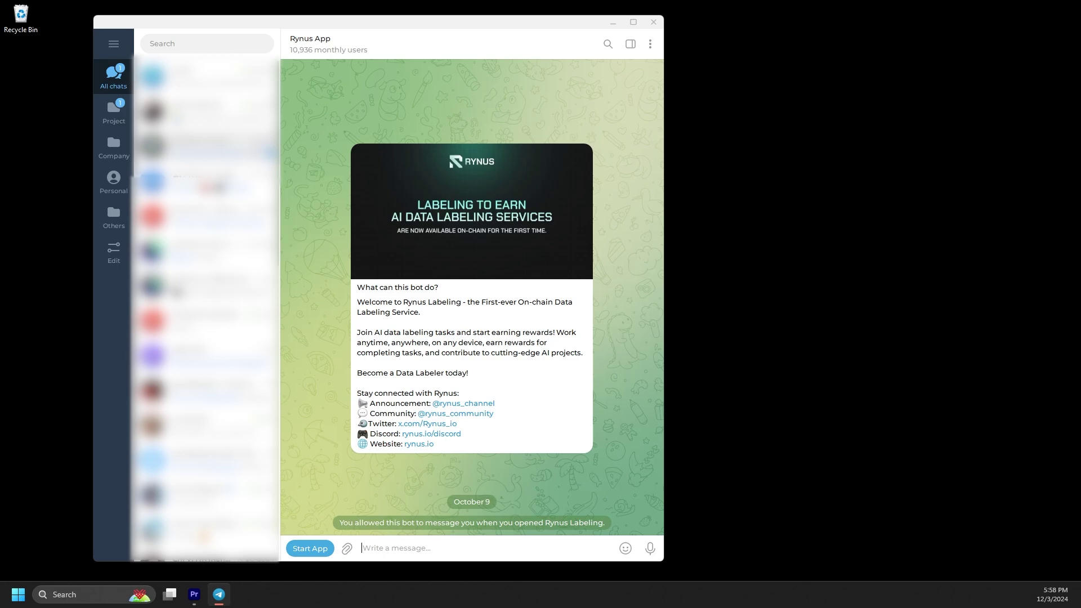
click(310, 549)
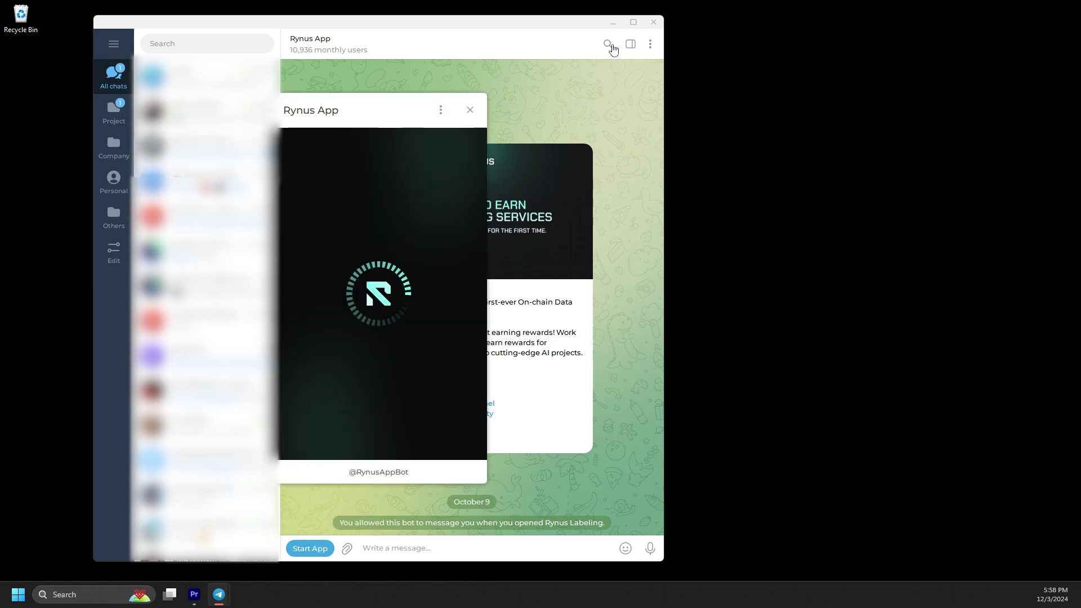
click(613, 22)
click(458, 402)
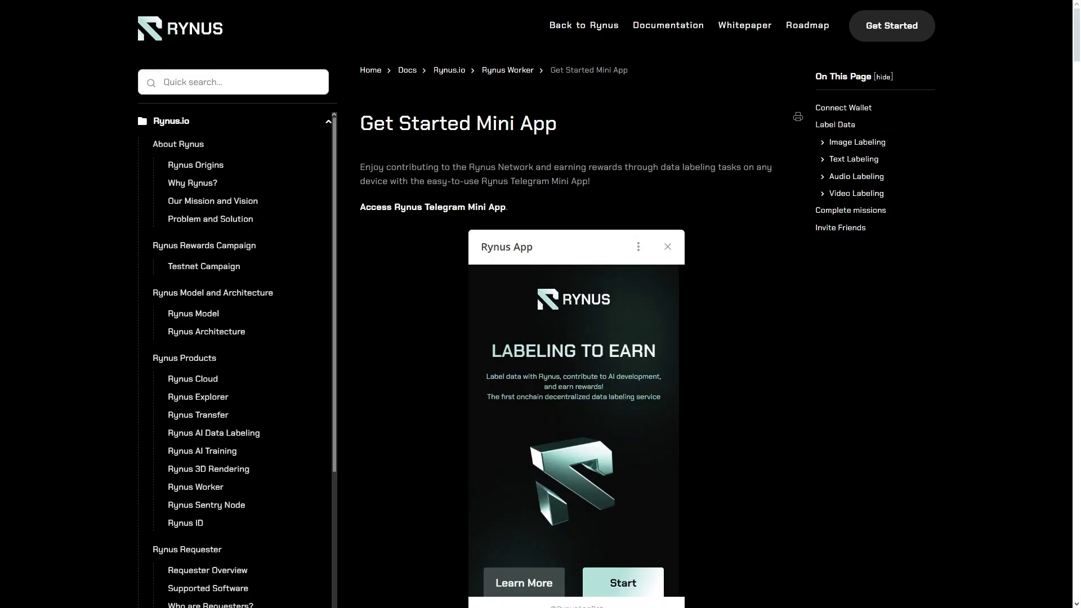
- Read through the Get Started Mini App guide, including the Connect Wallet, labeling, Complete missions and Invite Friends sections
scroll(657, 73, down, 6)
scroll(657, 72, down, 20)
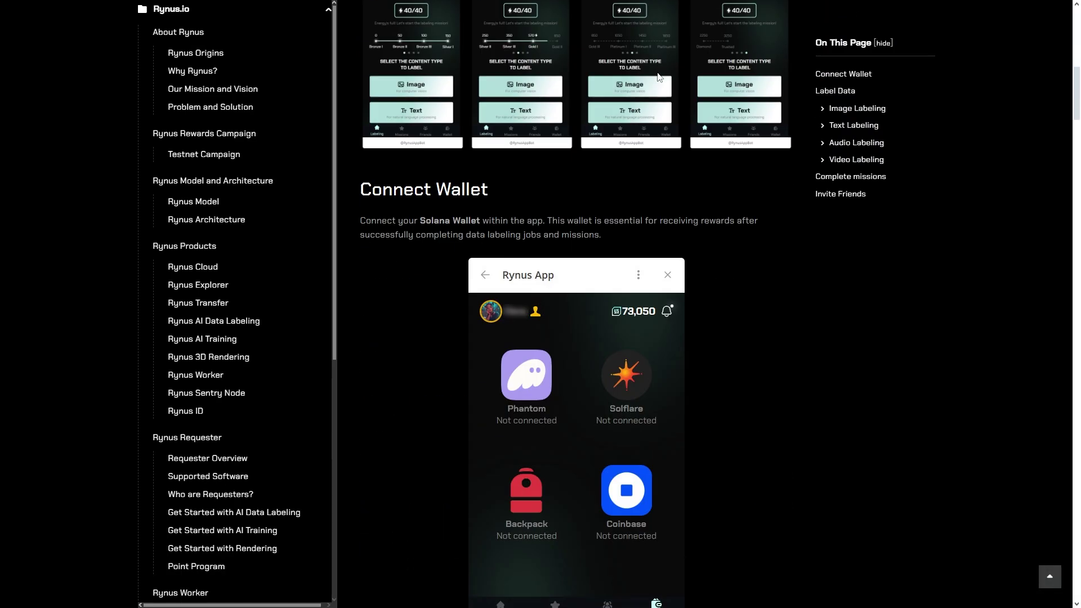
scroll(657, 73, down, 20)
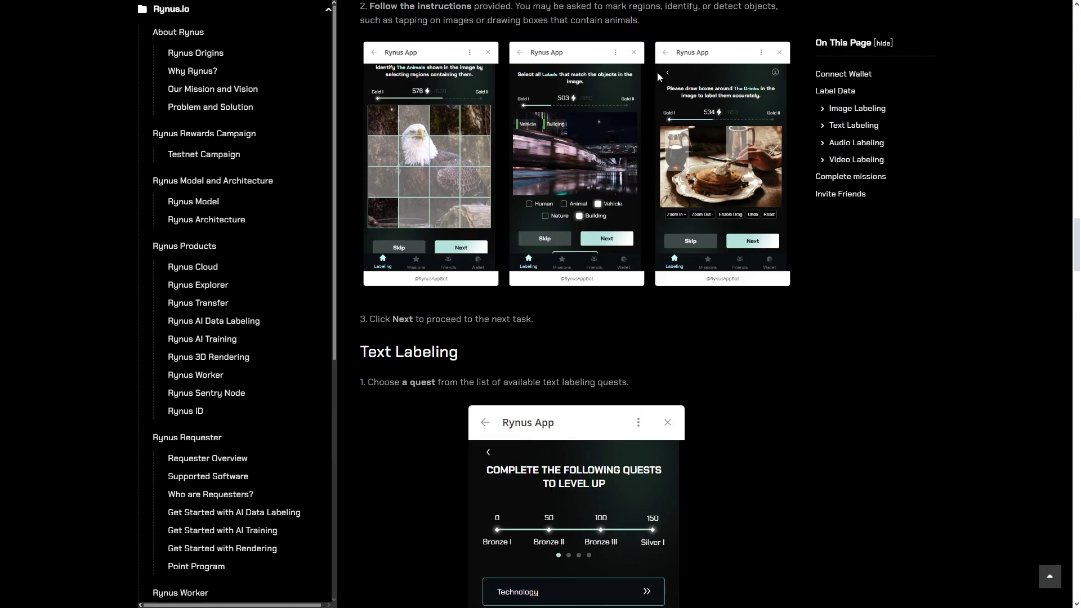
scroll(657, 72, down, 10)
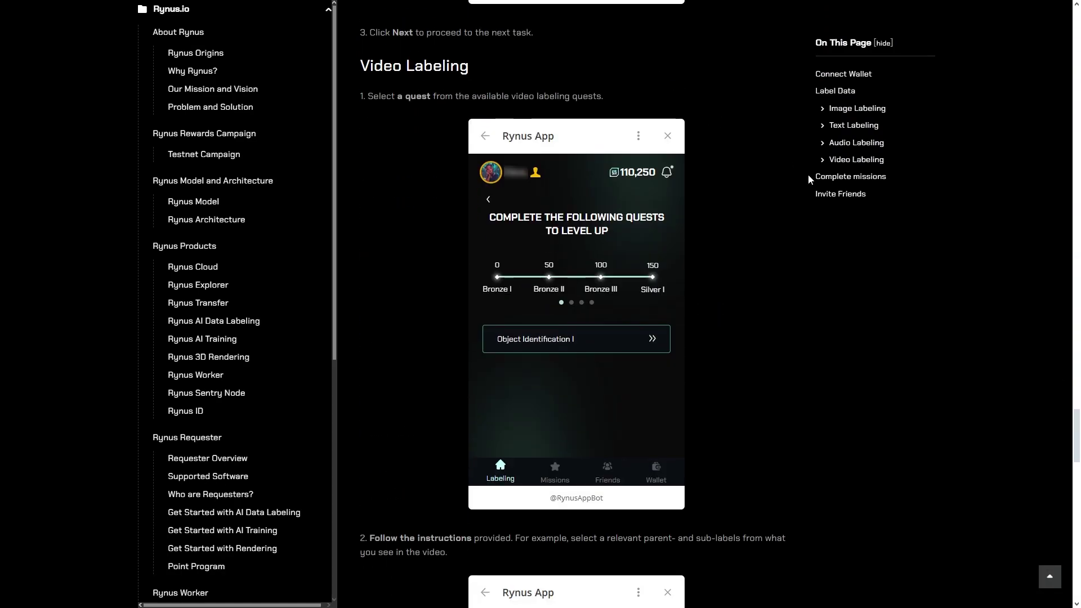
click(816, 177)
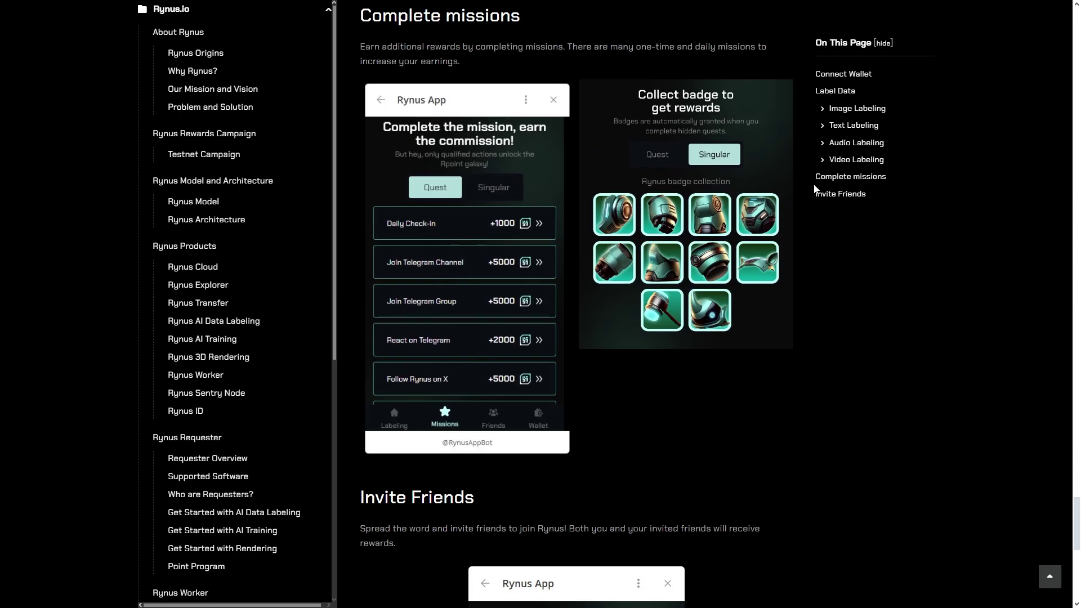
click(816, 189)
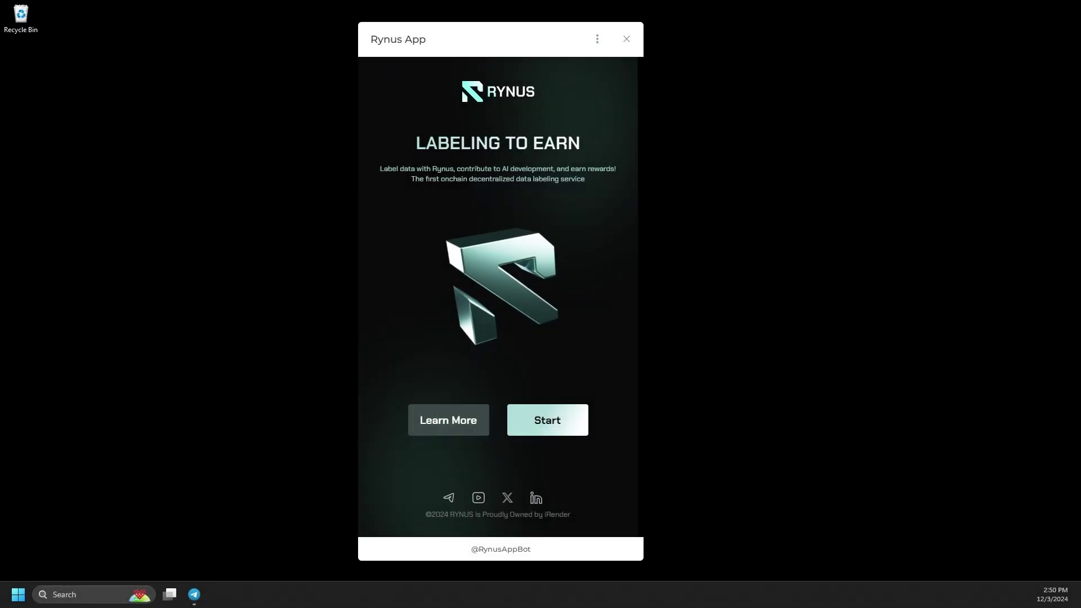
- Start the Rynus mini app and look through all four pages of the level scale
click(548, 421)
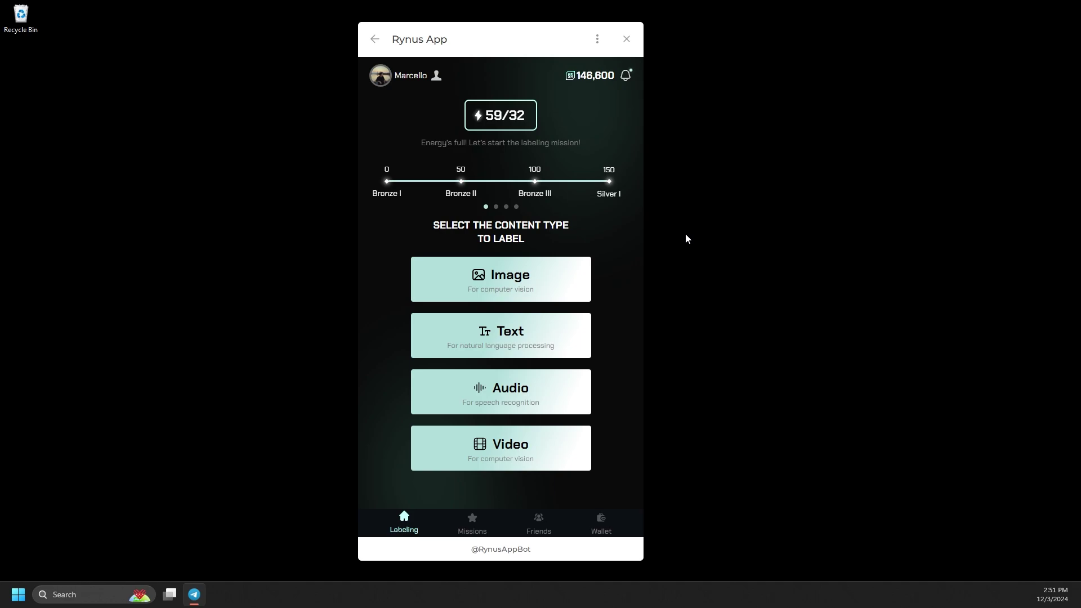
click(496, 207)
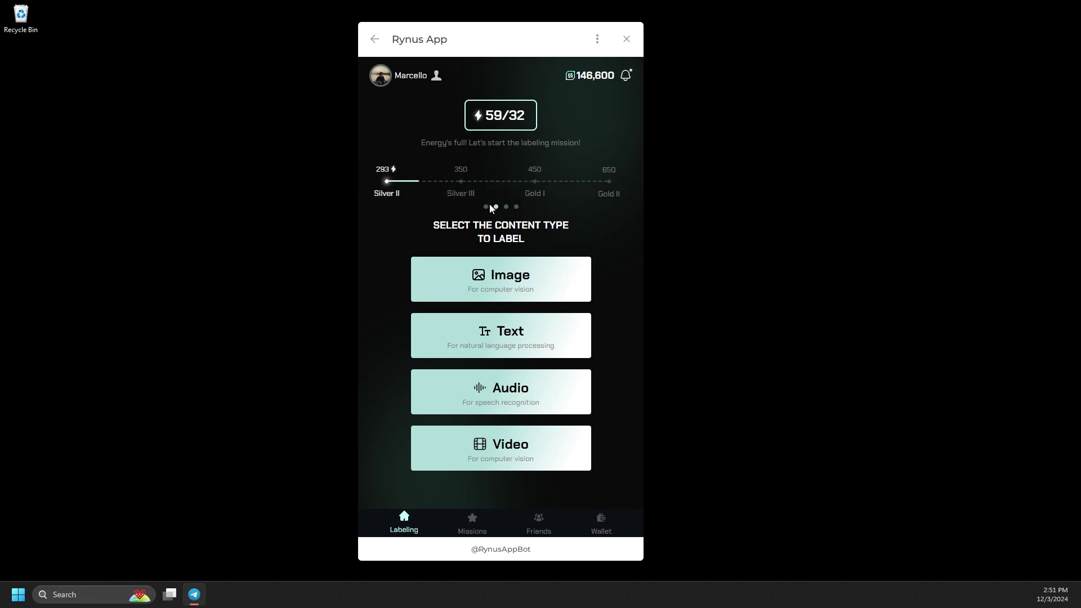
click(506, 207)
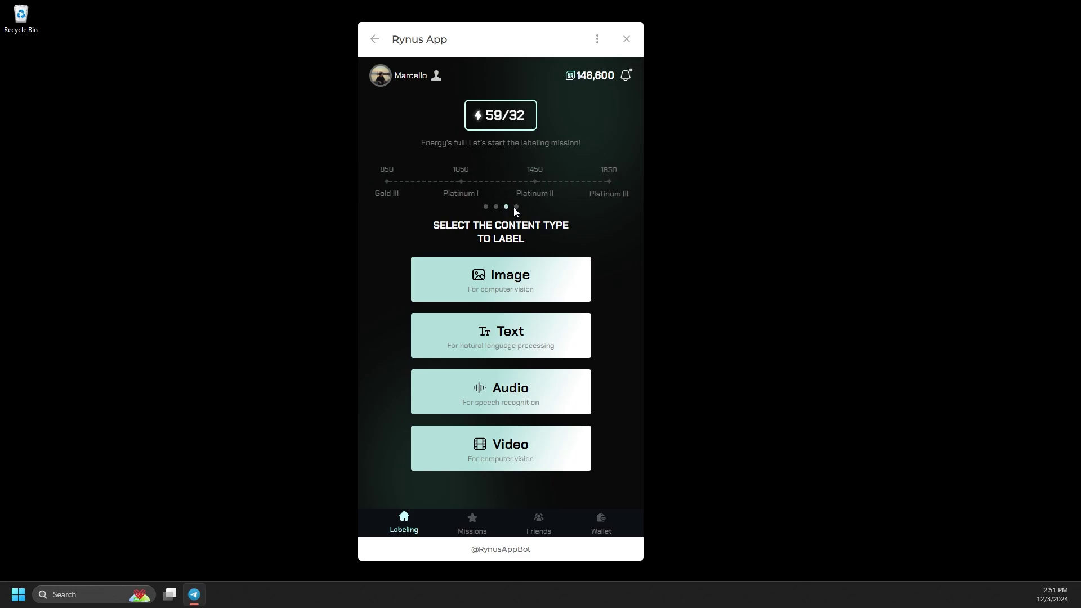
click(516, 208)
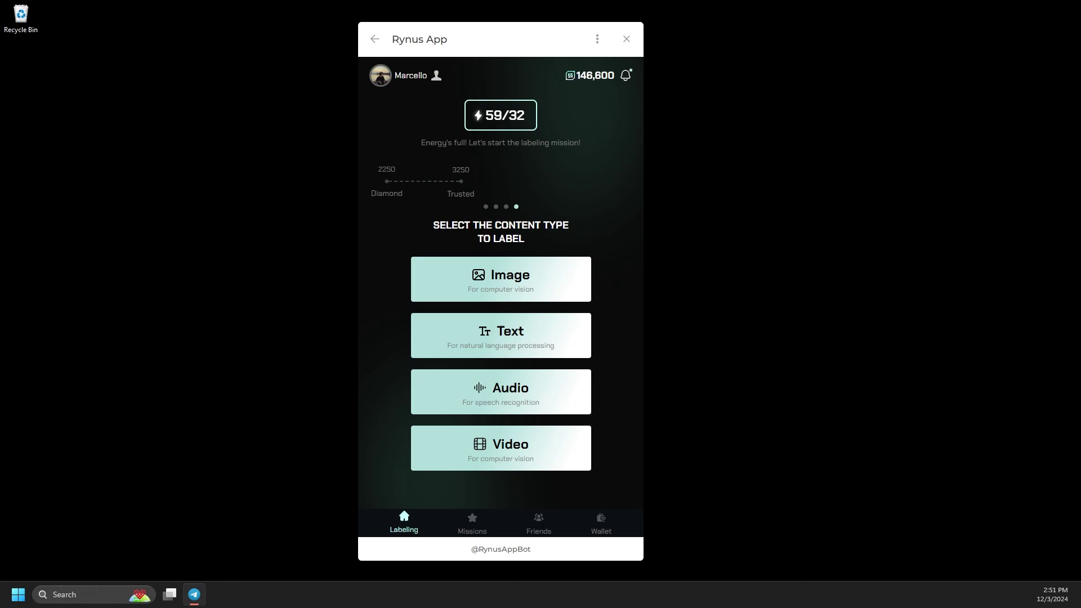
- Review the available missions in the Quest list and the badge collection under Singular
click(471, 523)
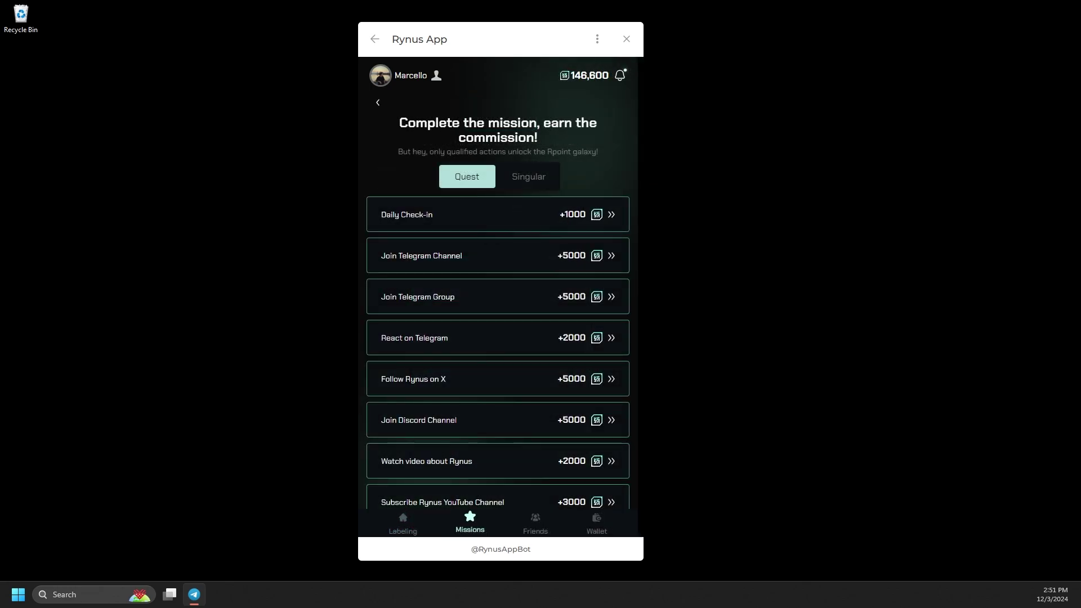
scroll(501, 374, down, 1)
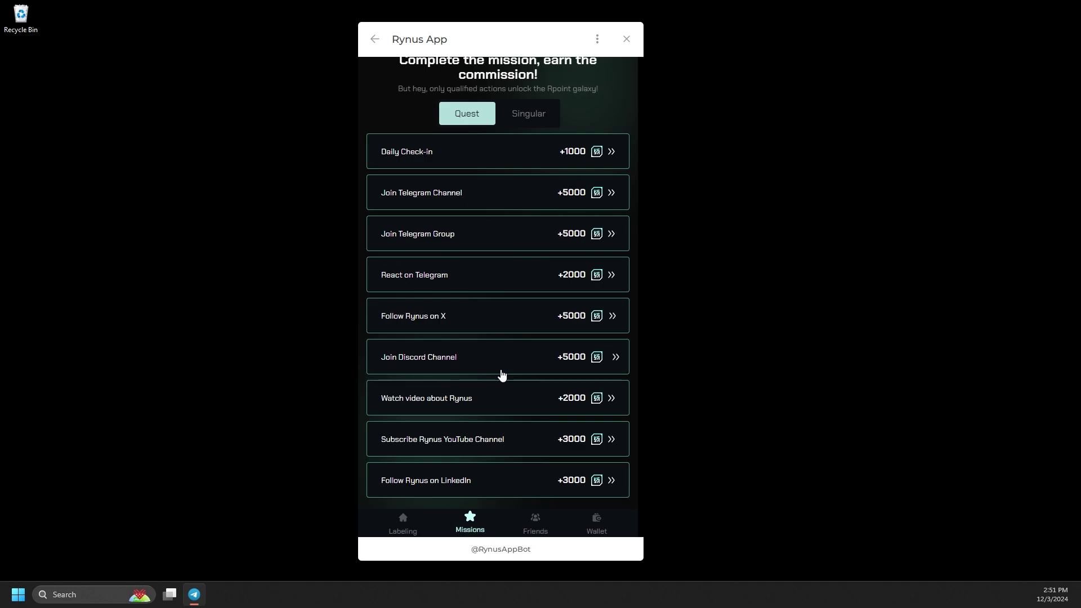
scroll(502, 374, up, 1)
click(543, 172)
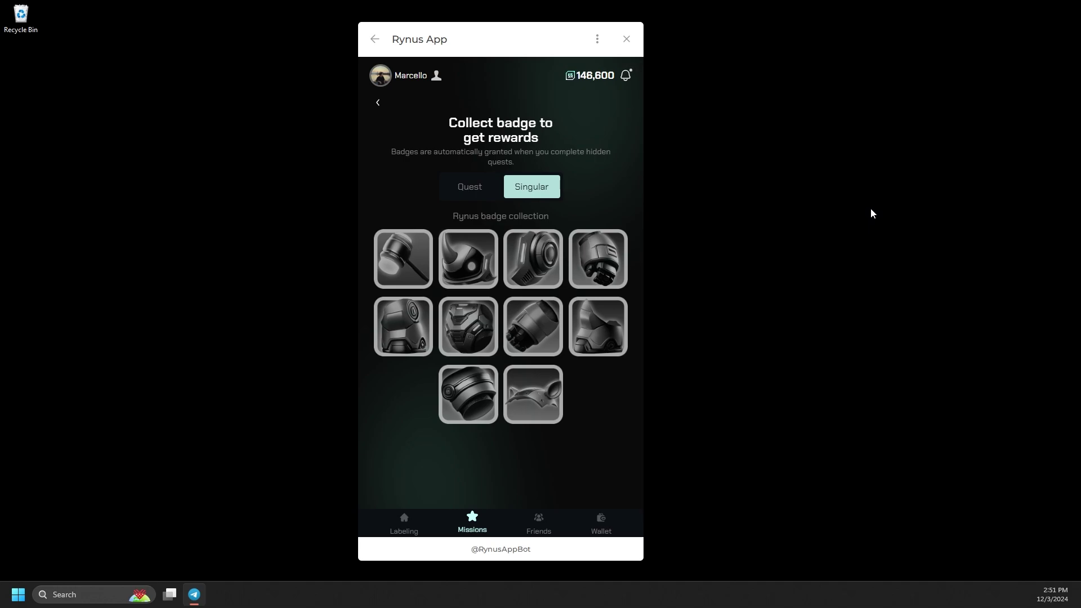
- Copy the friend invitation link and view the wallets that can be connected
click(542, 526)
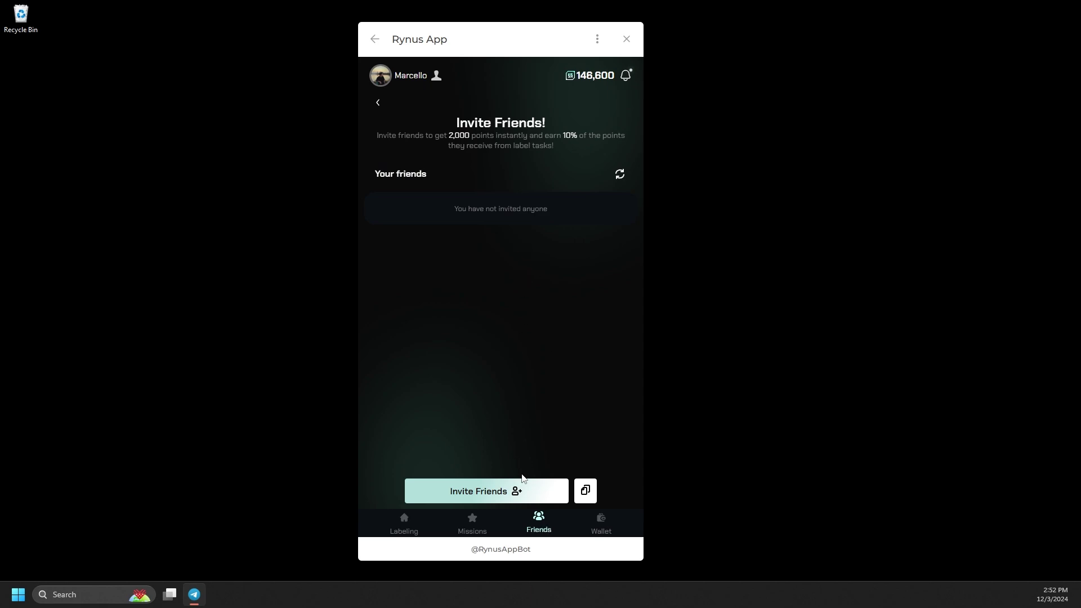
click(585, 492)
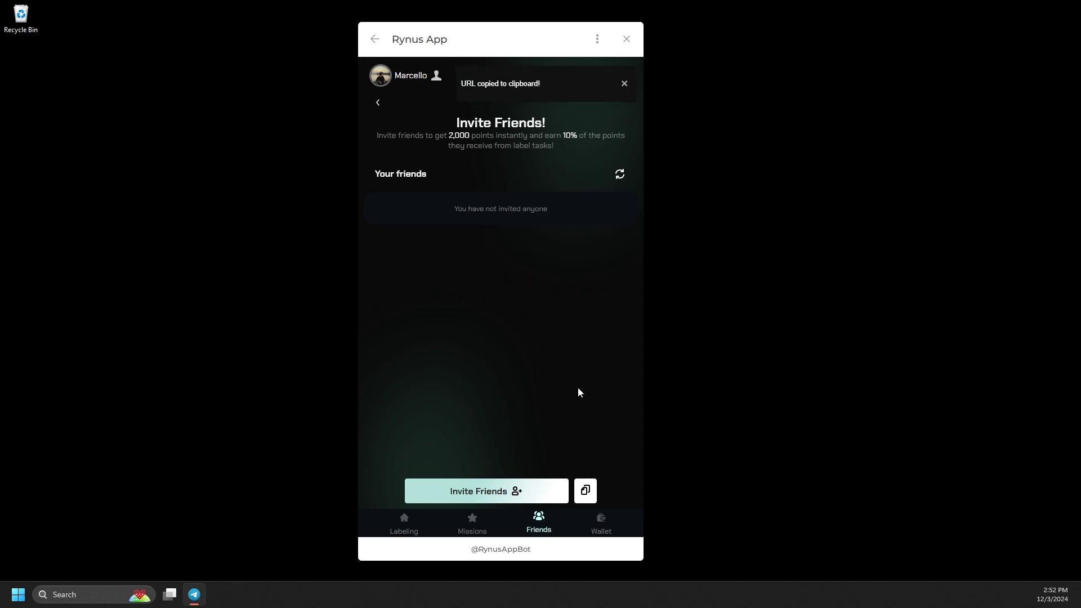
click(600, 524)
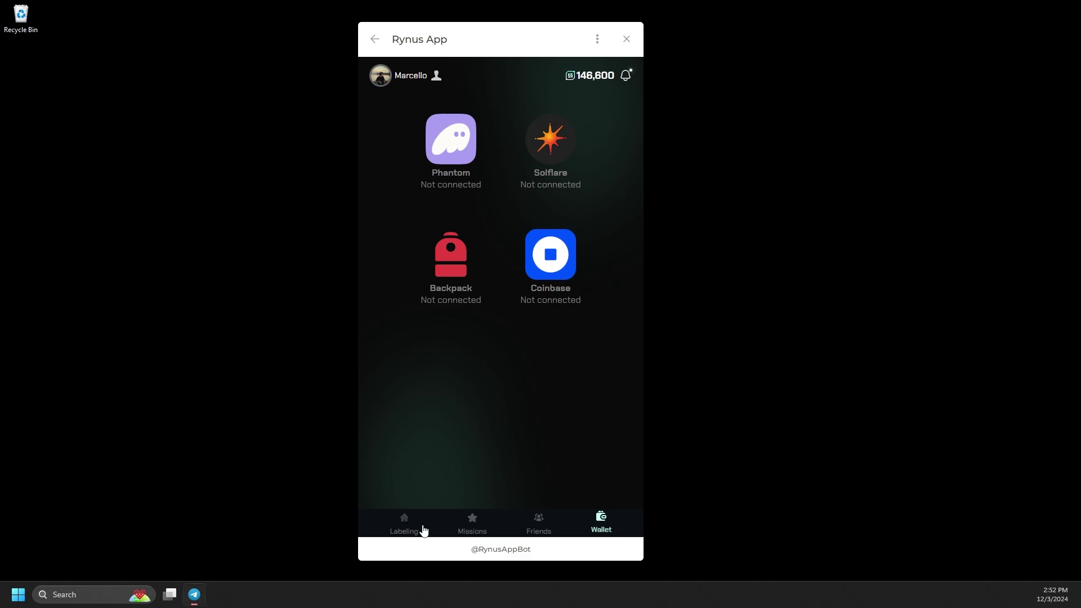
- Return to labeling and open the image quest Mark Traffic Signs Regions in Photo
click(410, 526)
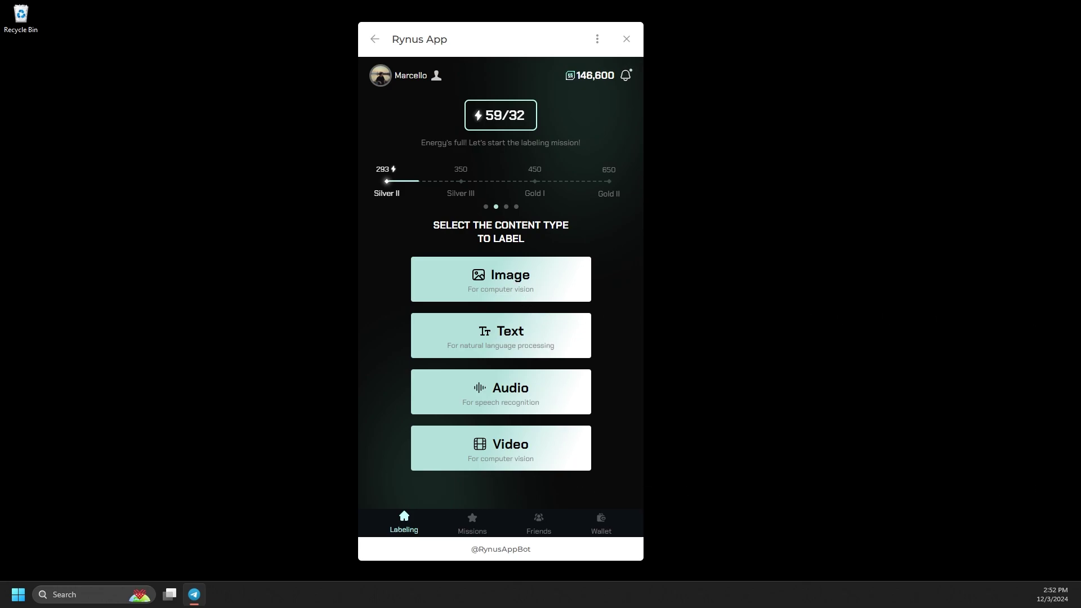
click(549, 278)
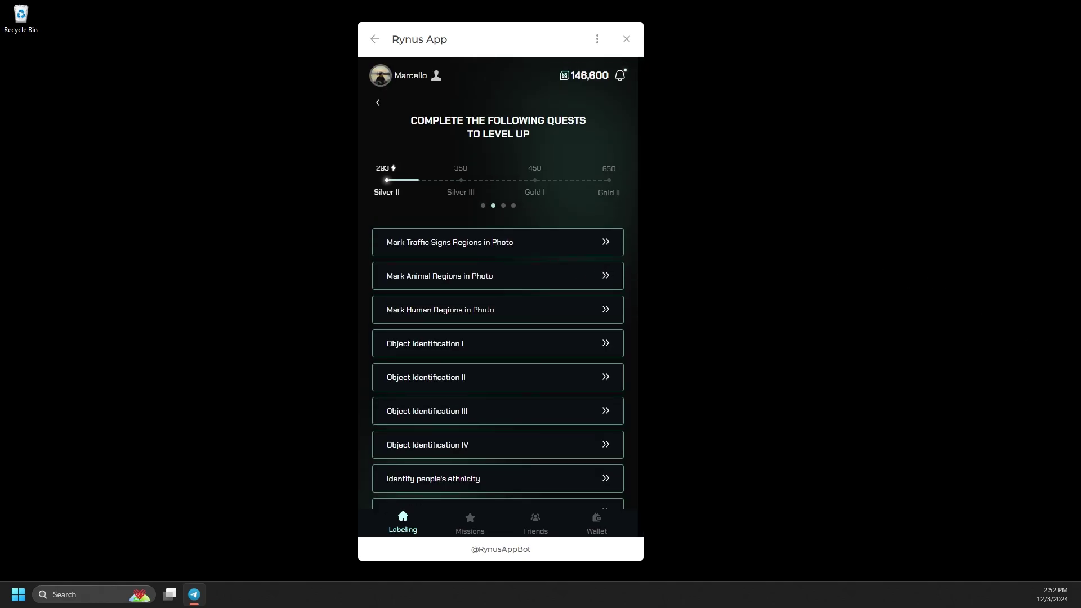
scroll(603, 413, down, 2)
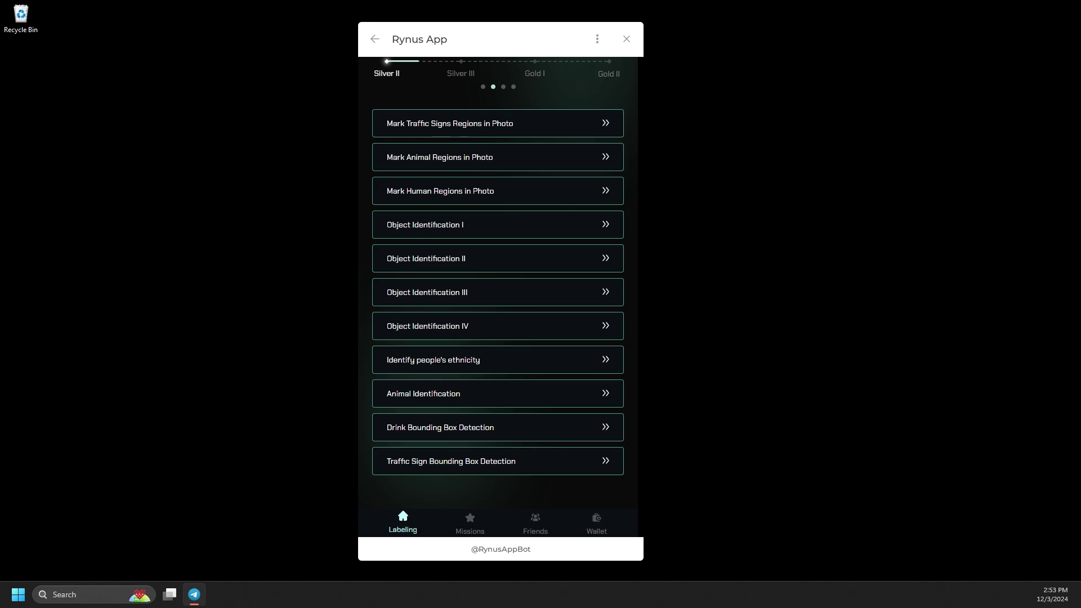
click(611, 122)
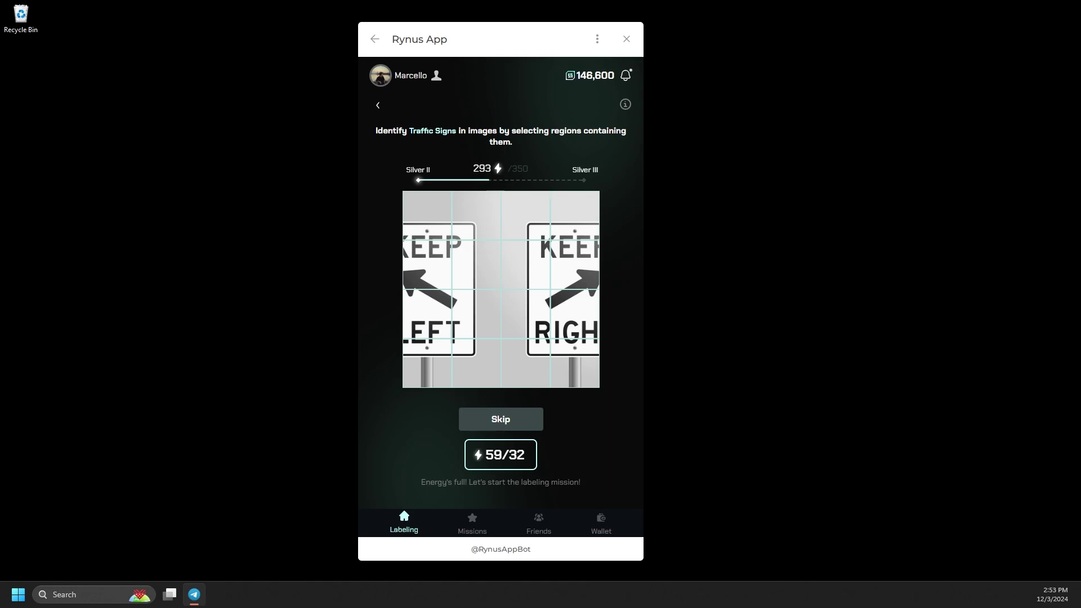
- Mark the grid regions containing traffic signs in the presented images, submitting each labeled image
click(417, 272)
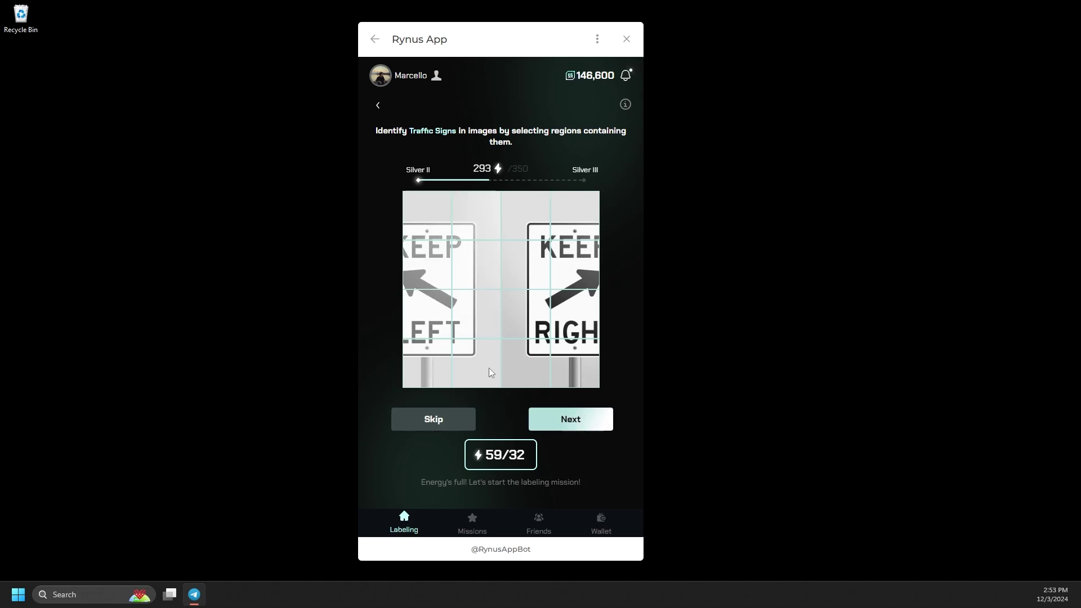
click(569, 419)
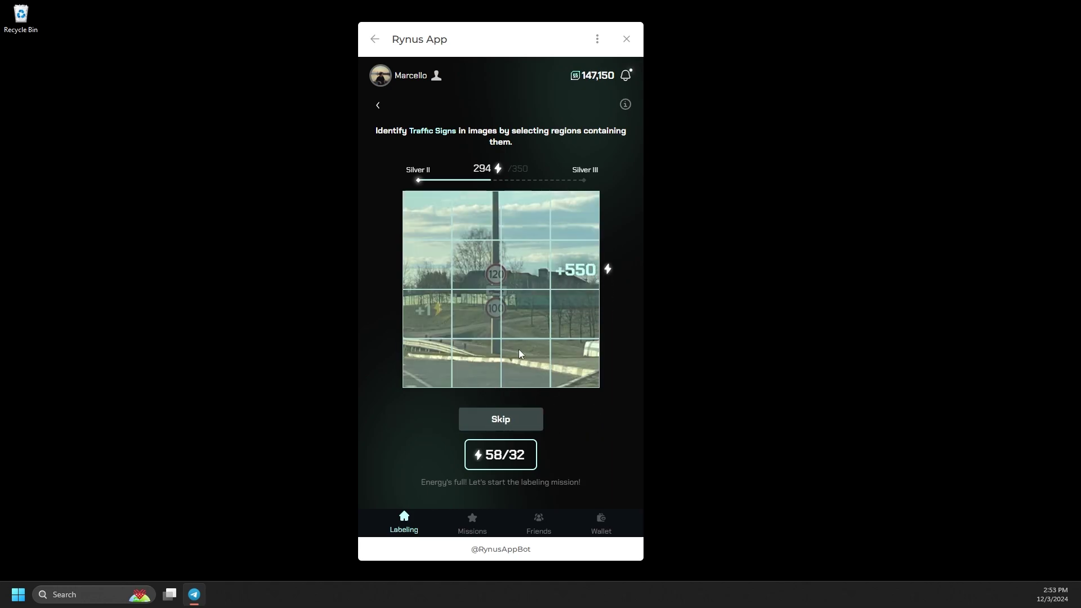
click(493, 311)
click(567, 419)
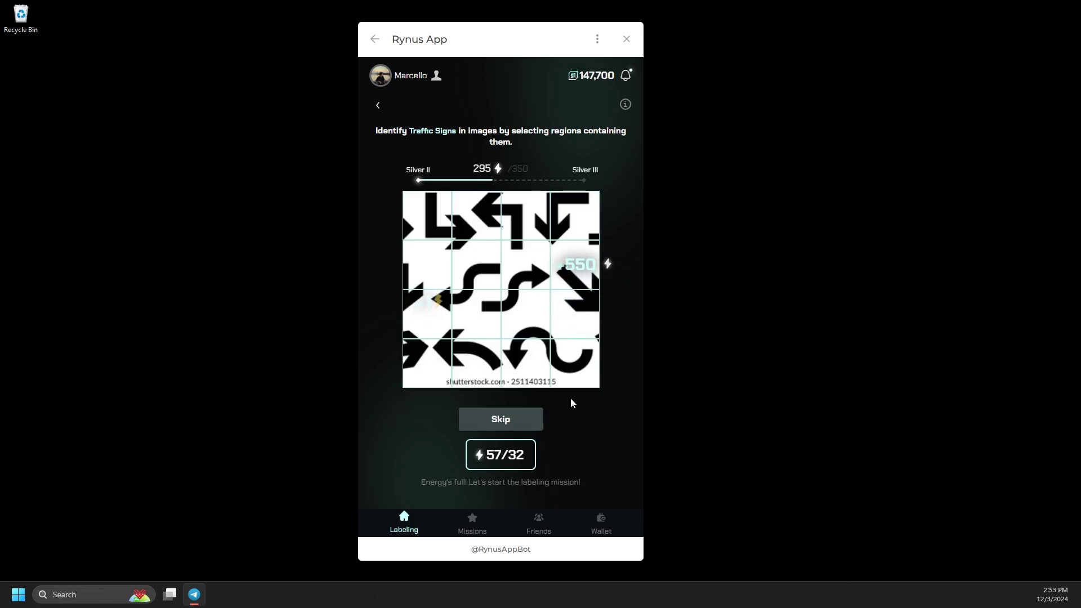
click(526, 313)
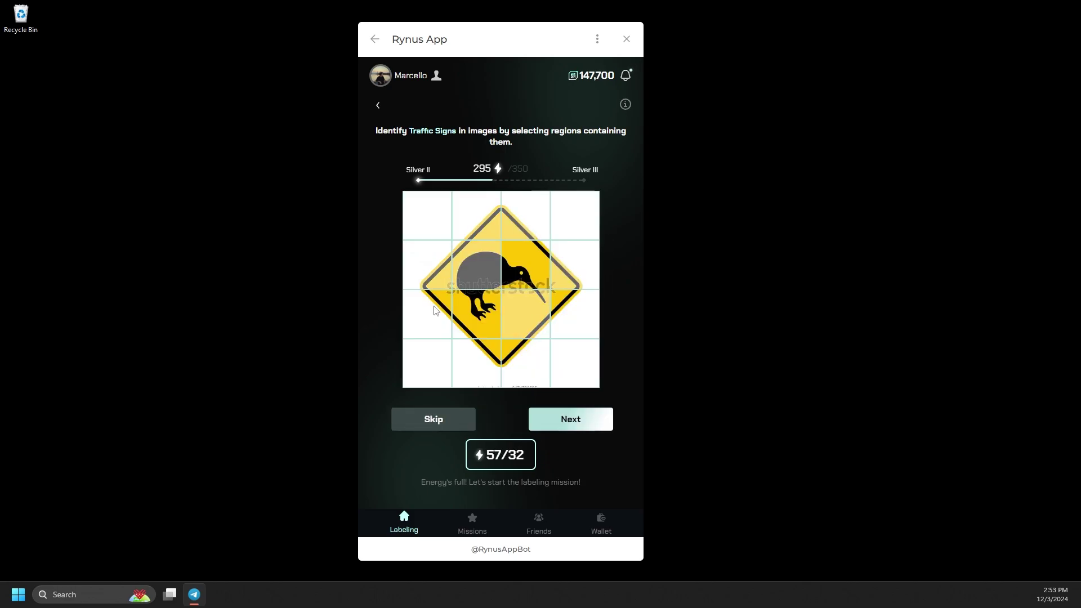
drag(435, 310, 536, 340)
click(578, 421)
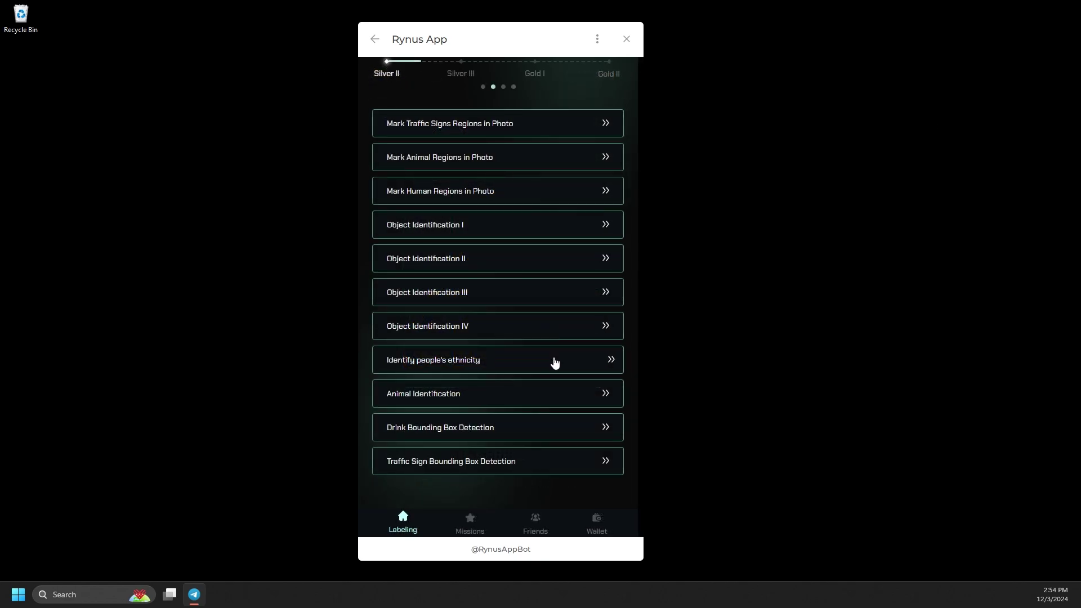
- Open the Identify people's ethnicity quest and choose an ethnicity option for the people pictured, submitting the answers
click(554, 361)
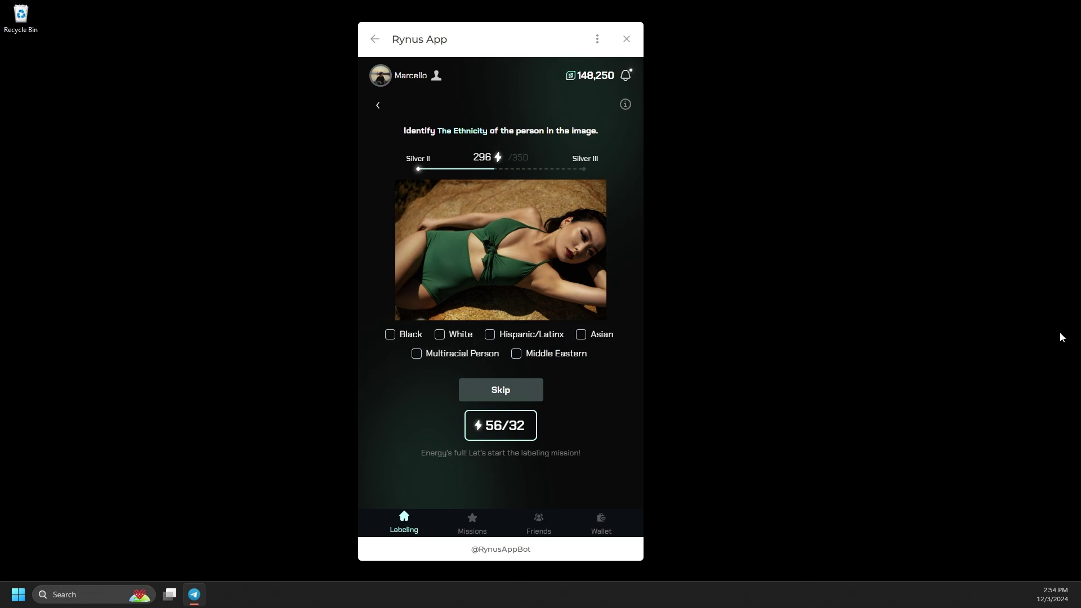
click(591, 335)
click(591, 388)
click(516, 353)
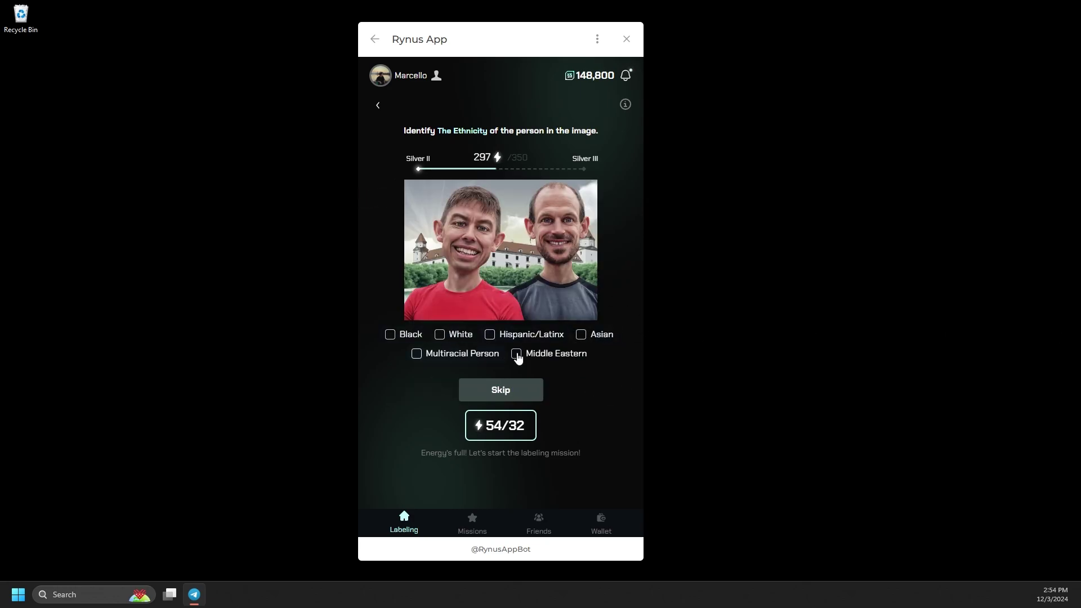
click(553, 388)
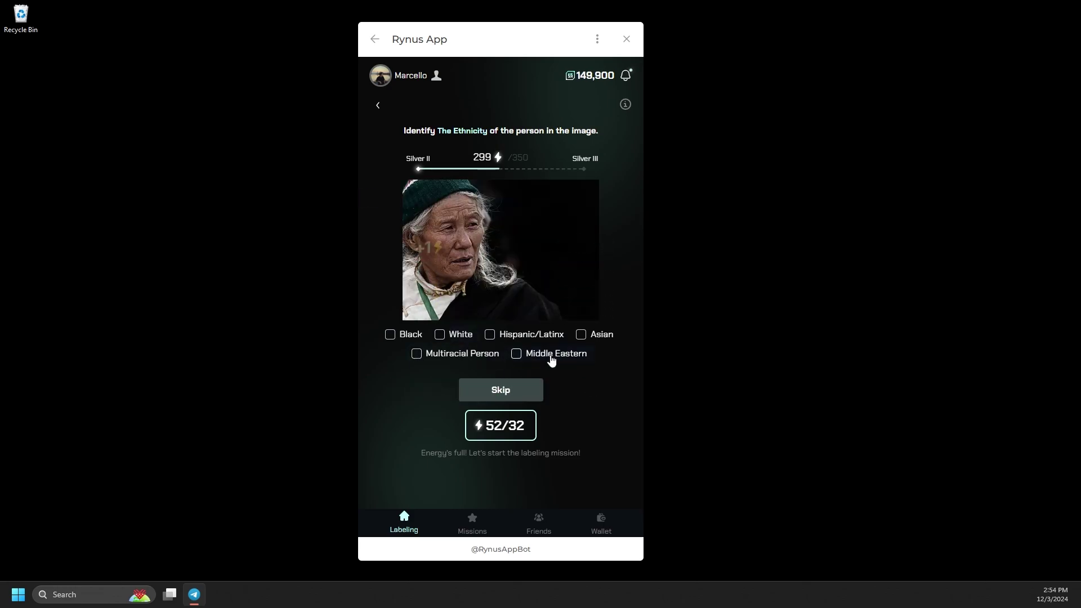
click(550, 354)
click(569, 390)
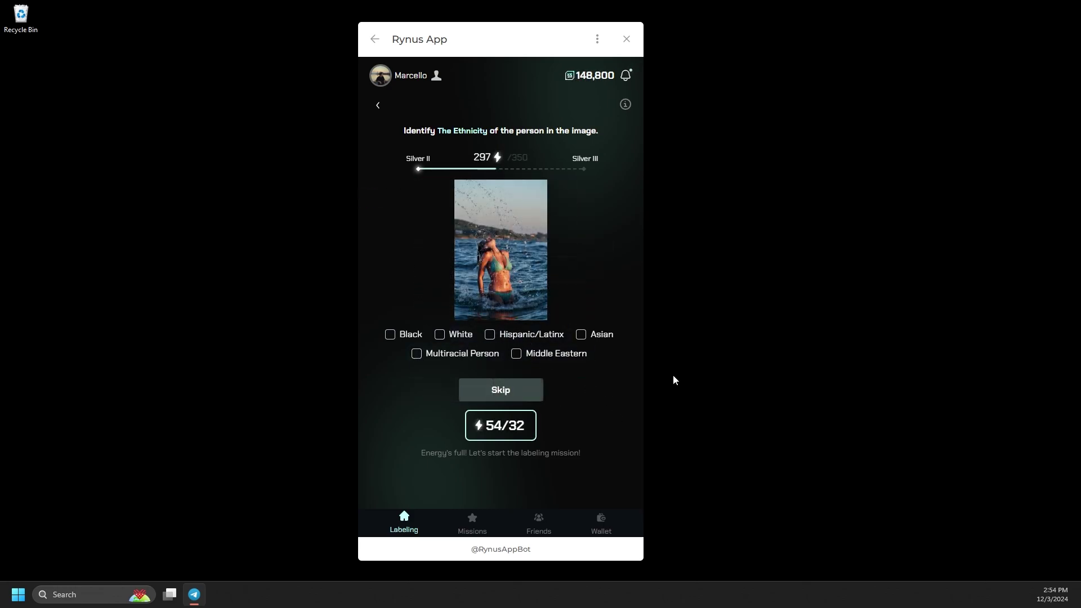
click(527, 391)
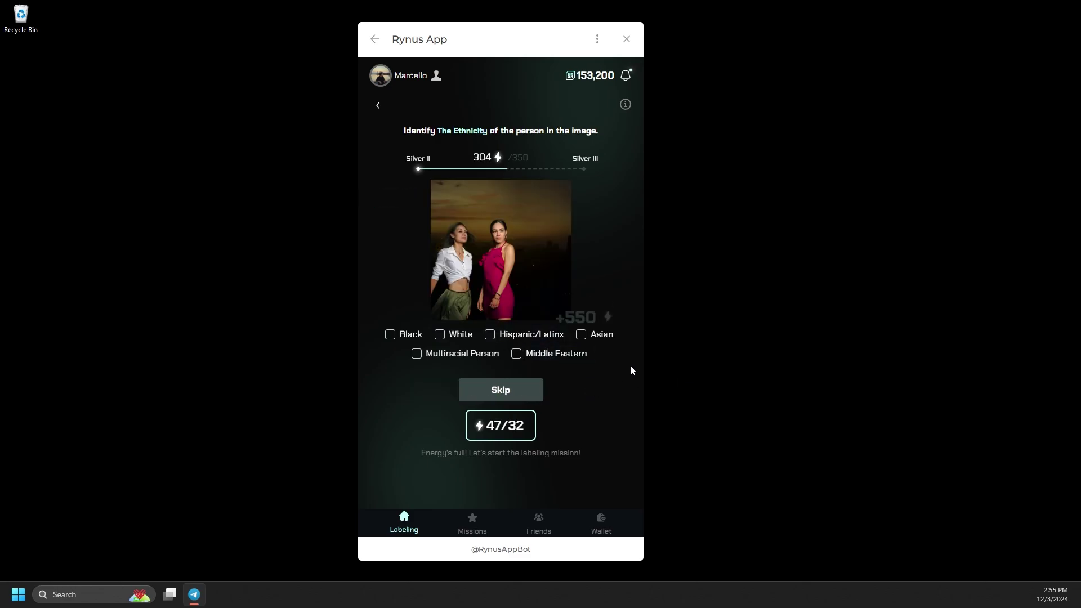
click(580, 334)
click(572, 389)
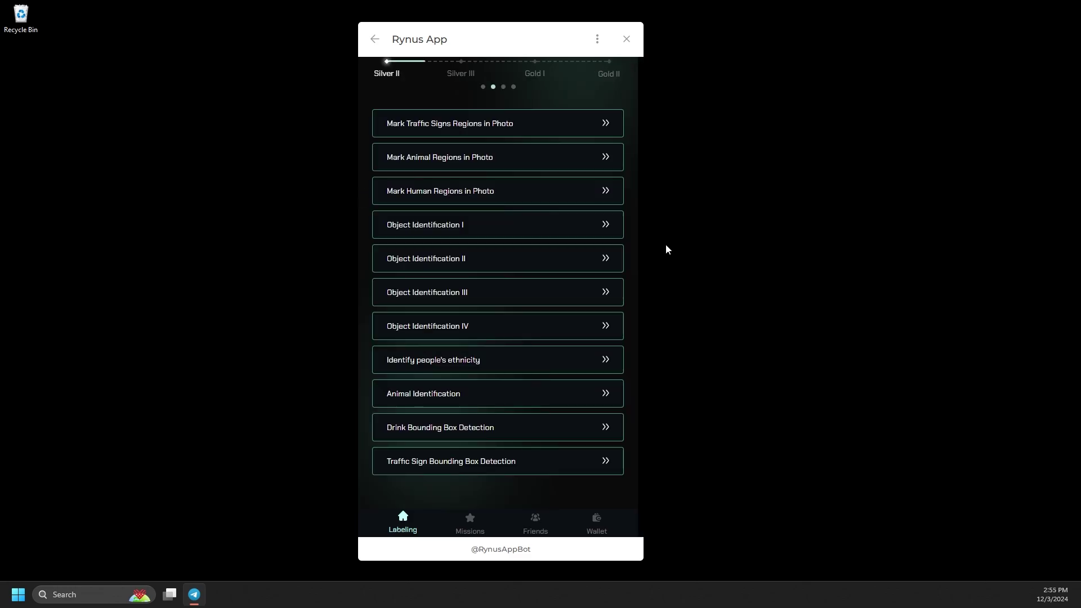
- Open the Drink Bounding Box Detection quest and try zooming and repositioning the image of the coffee cup and cake
click(553, 431)
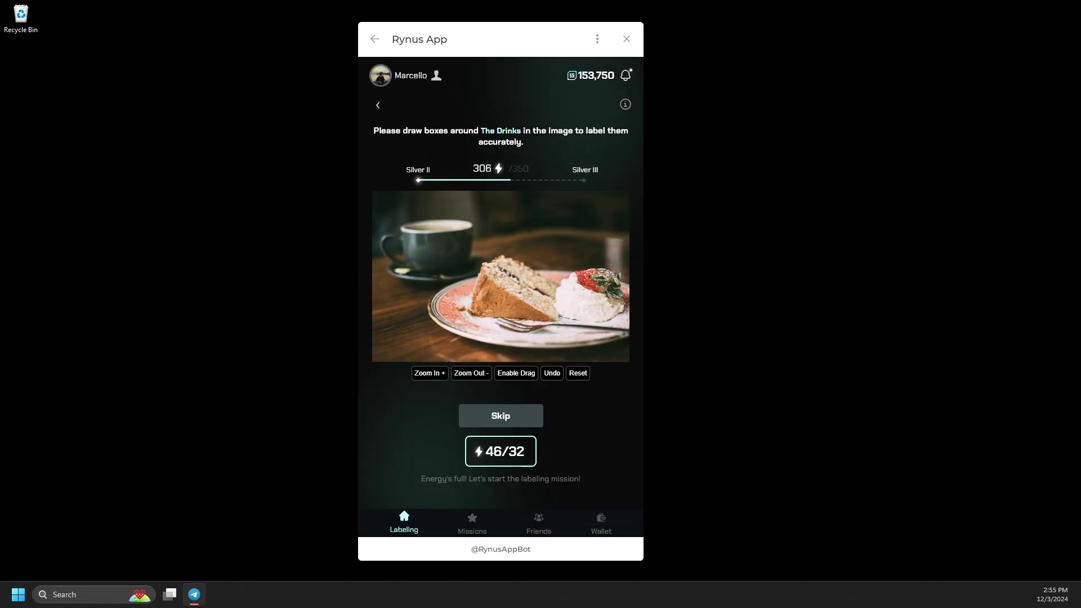
click(425, 376)
click(425, 376)
click(459, 375)
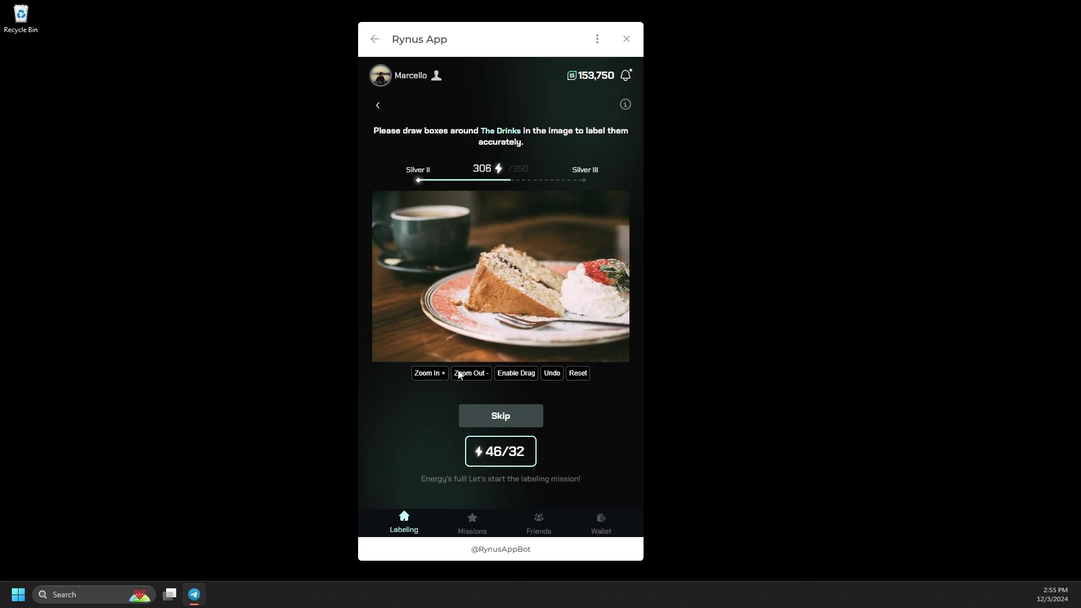
click(459, 374)
click(516, 373)
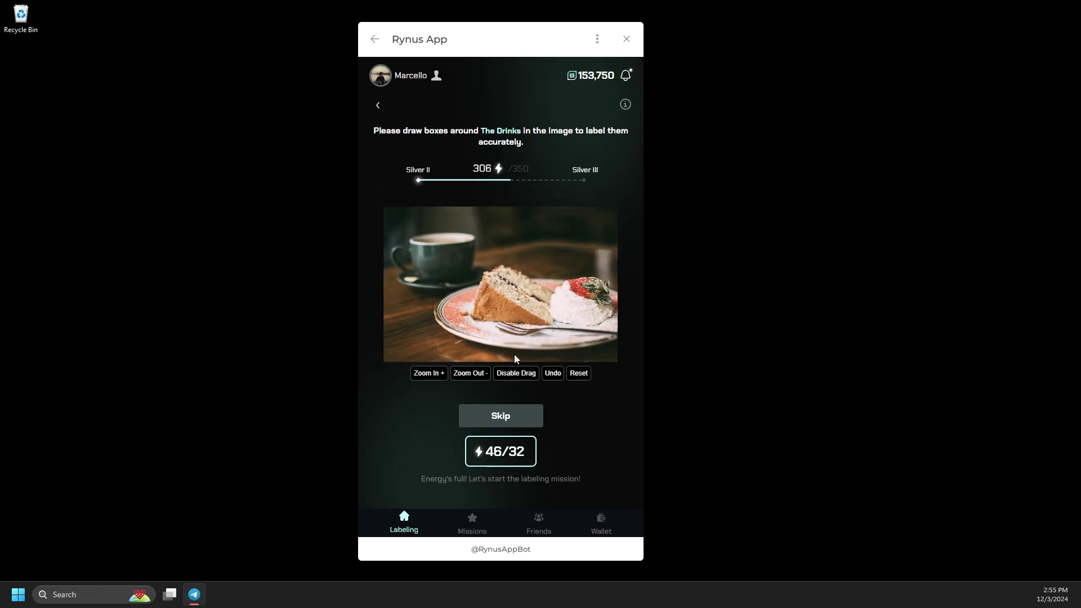
drag(514, 353, 489, 299)
click(516, 374)
- Box the coffee cup and saucer in the cake photo, replacing the first box with a redrawn one, and submit the image
drag(393, 221, 478, 305)
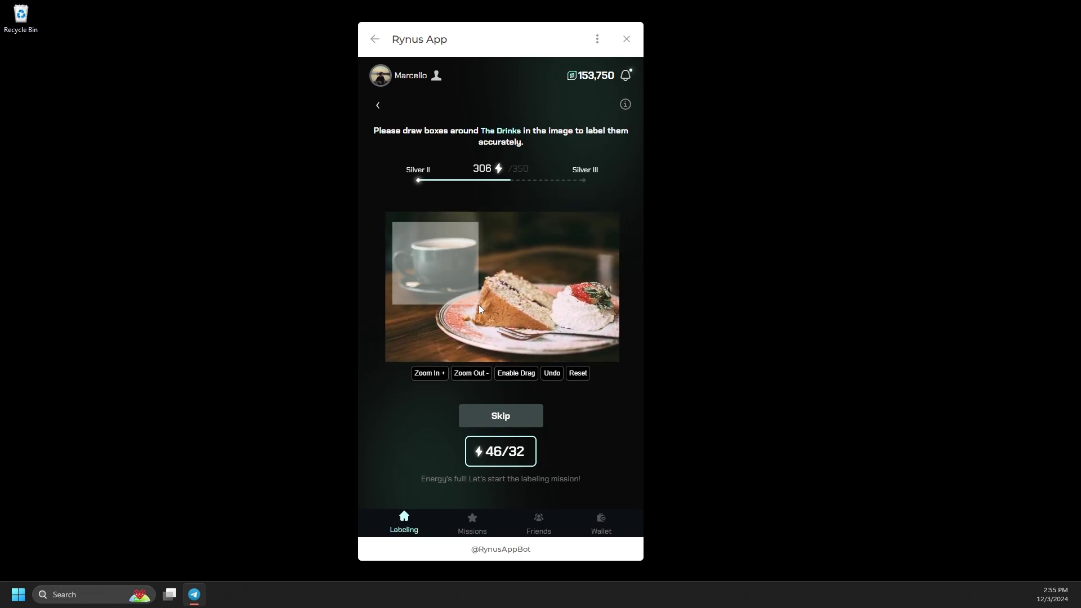
click(552, 373)
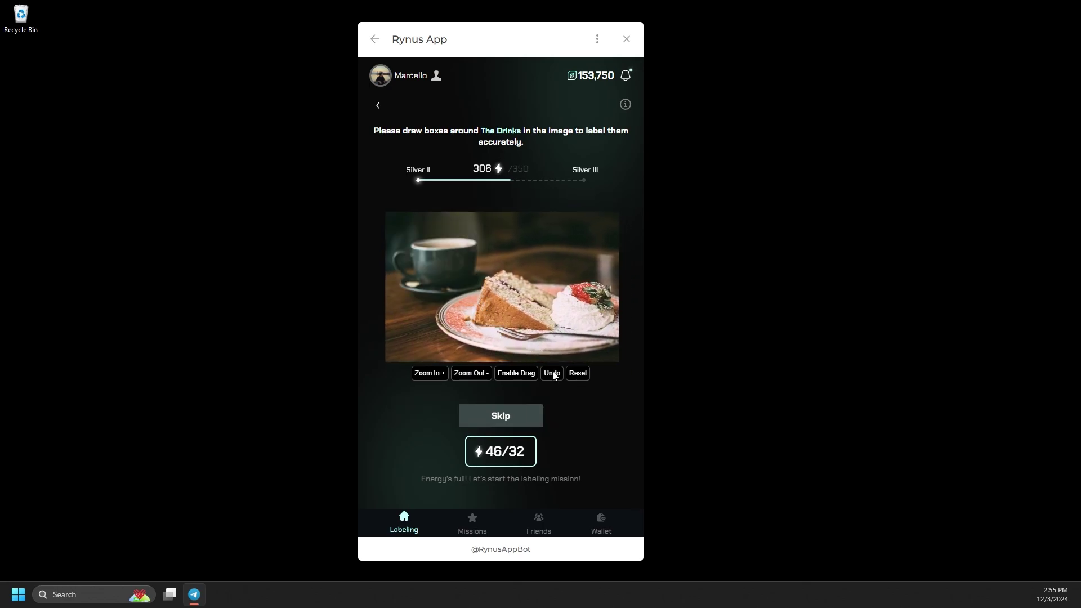
drag(376, 207, 491, 292)
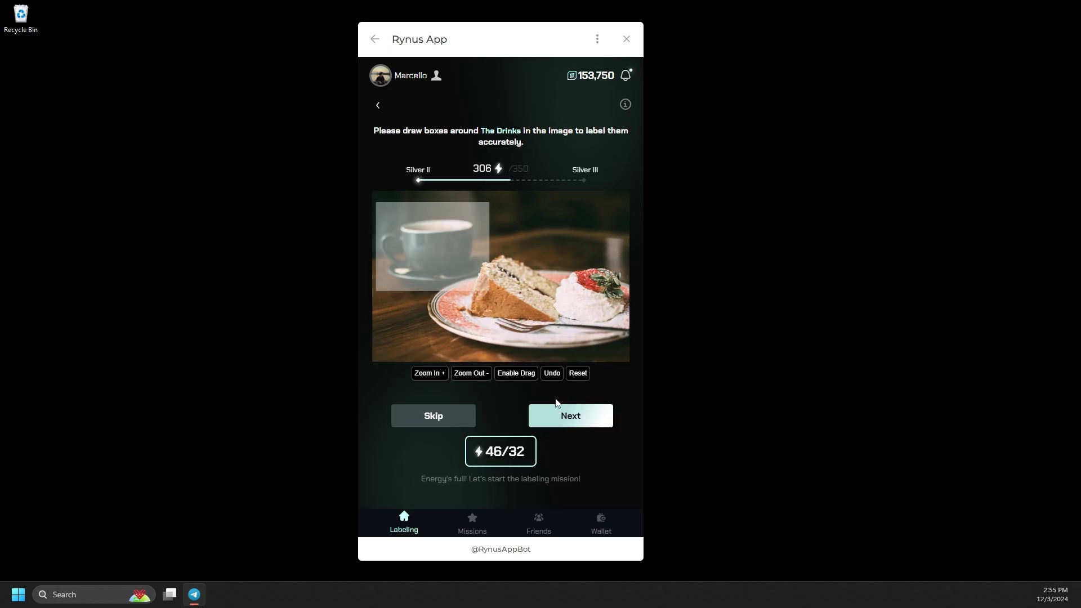
click(558, 416)
- Draw boxes around the drinks in the following images, submitting the labeled ones and skipping the pastry photo
drag(459, 343, 531, 431)
scroll(531, 431, down, 4)
click(559, 429)
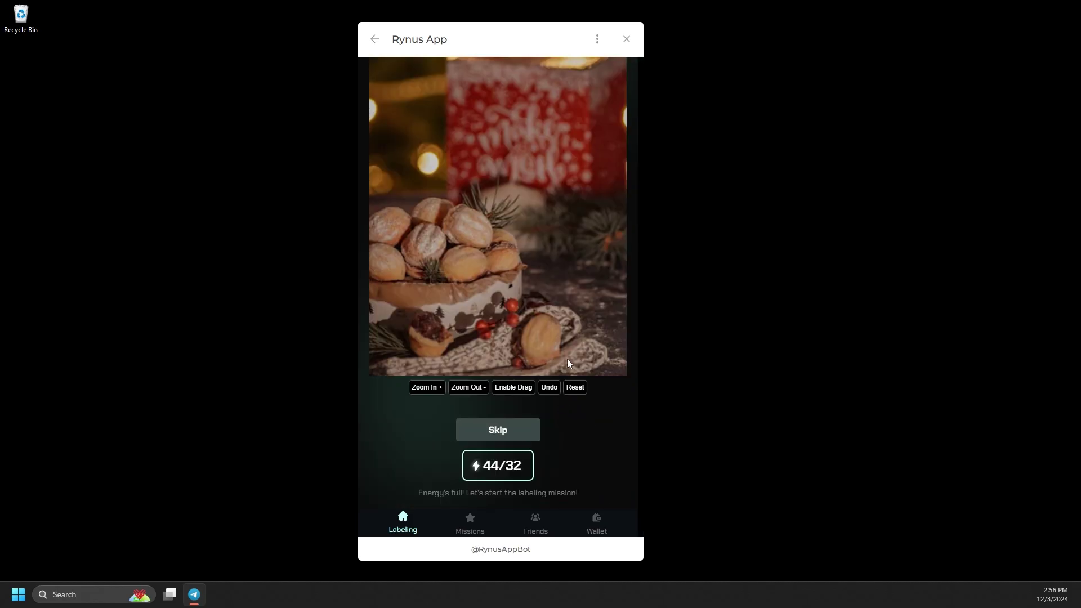
click(528, 430)
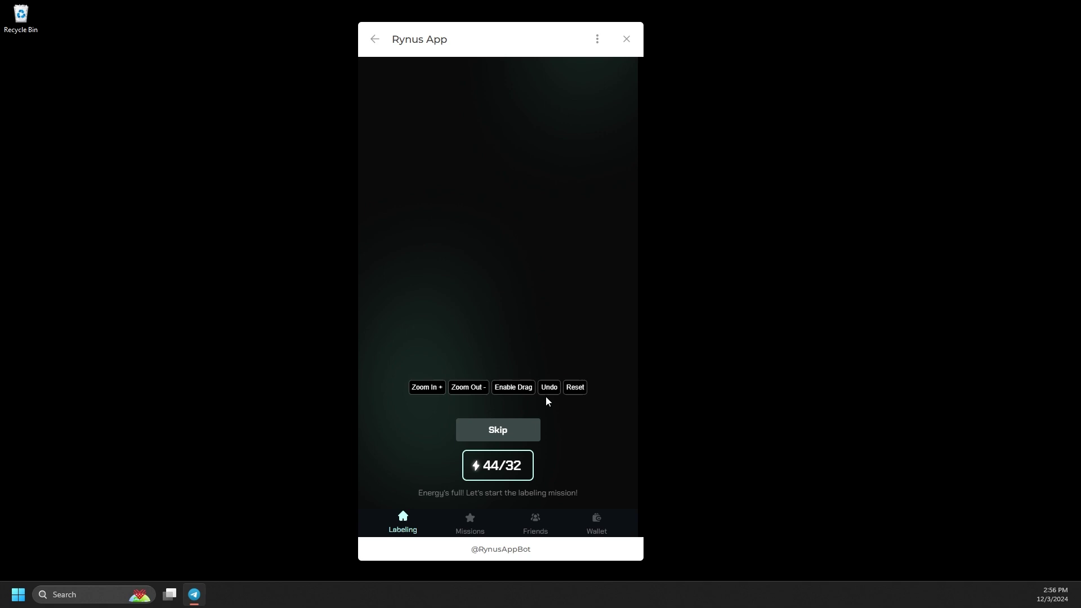
drag(551, 263, 601, 339)
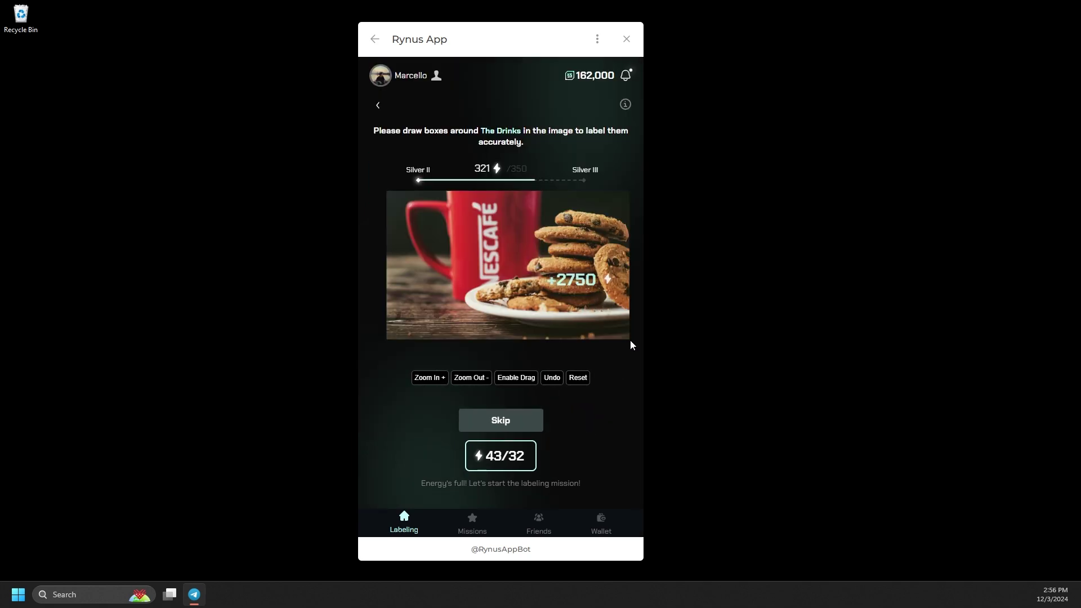
drag(376, 222, 478, 338)
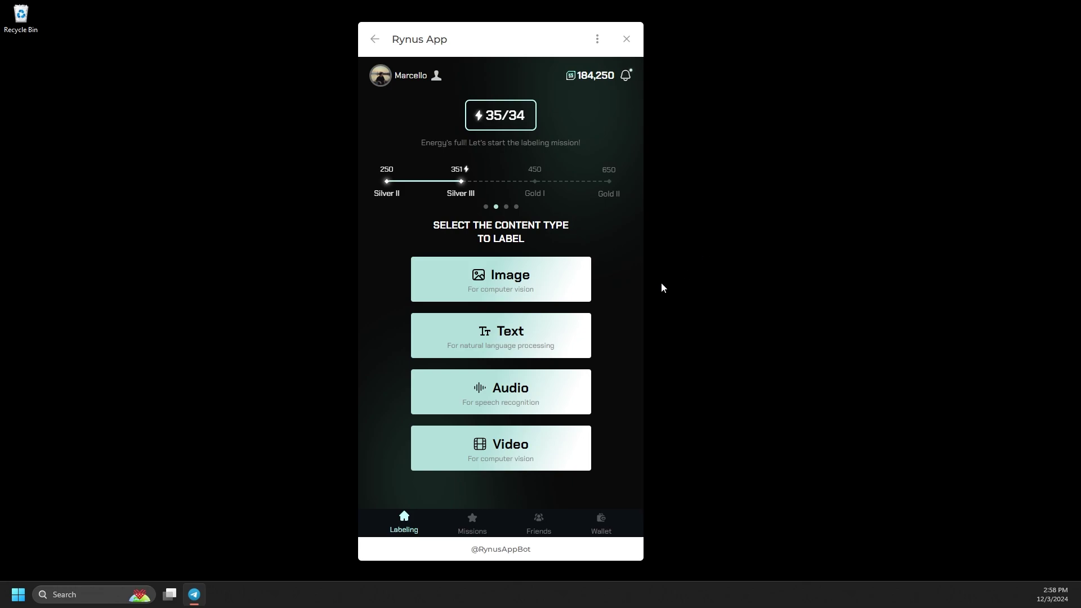
- Open the text quest Novels, tag the words referring to people in the Three Musketeers passage as Person, and submit it
click(579, 354)
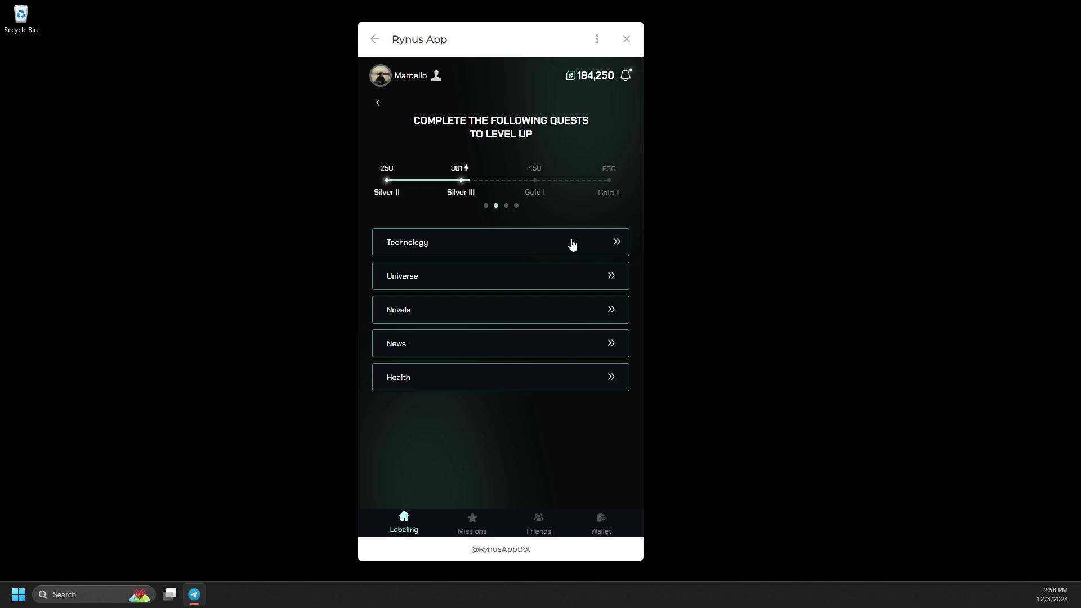
click(569, 310)
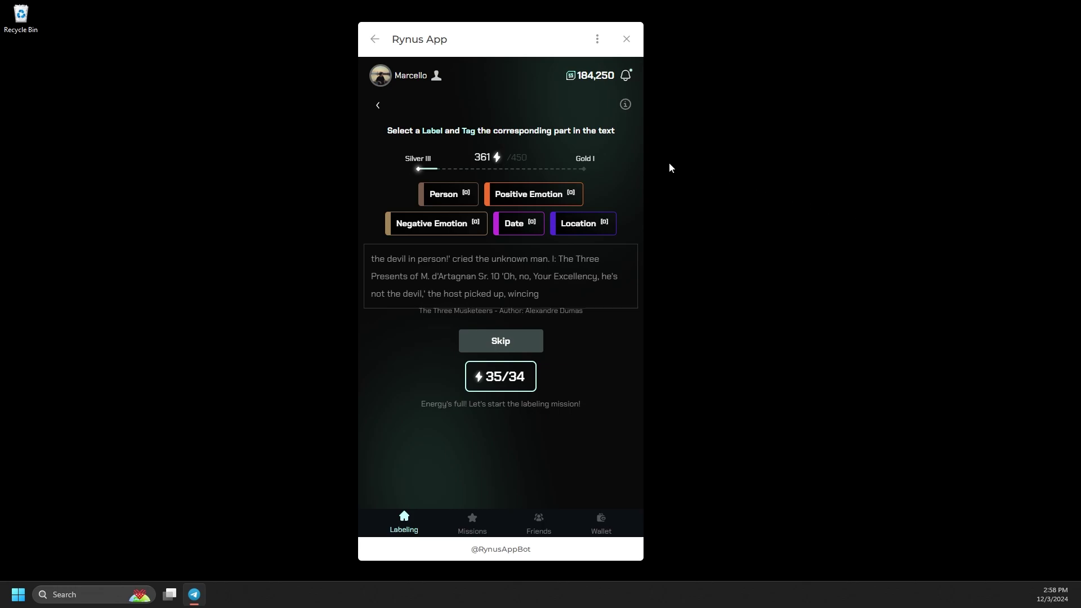
click(445, 197)
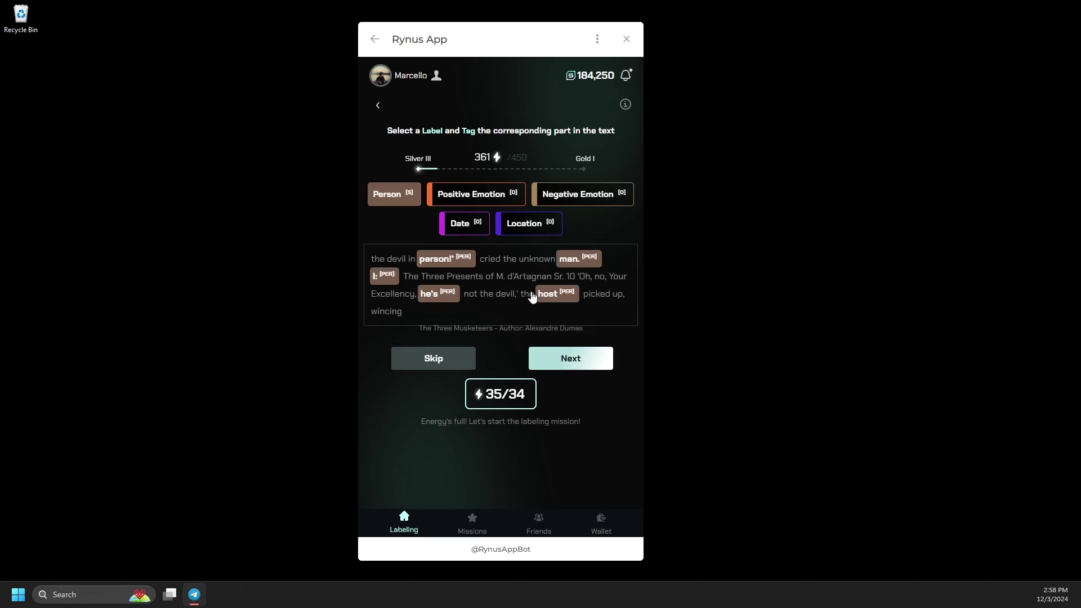
click(567, 342)
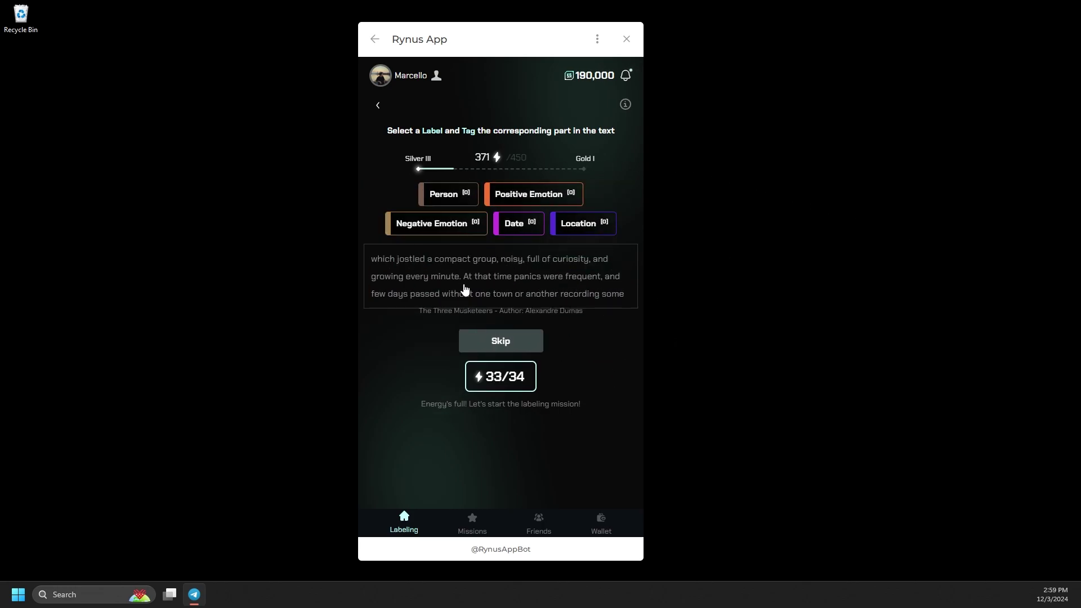
- Tag the relevant words in the following novel passages, including "he" and "I" as Person in the Robinson Crusoe excerpt
click(583, 194)
click(548, 275)
click(515, 259)
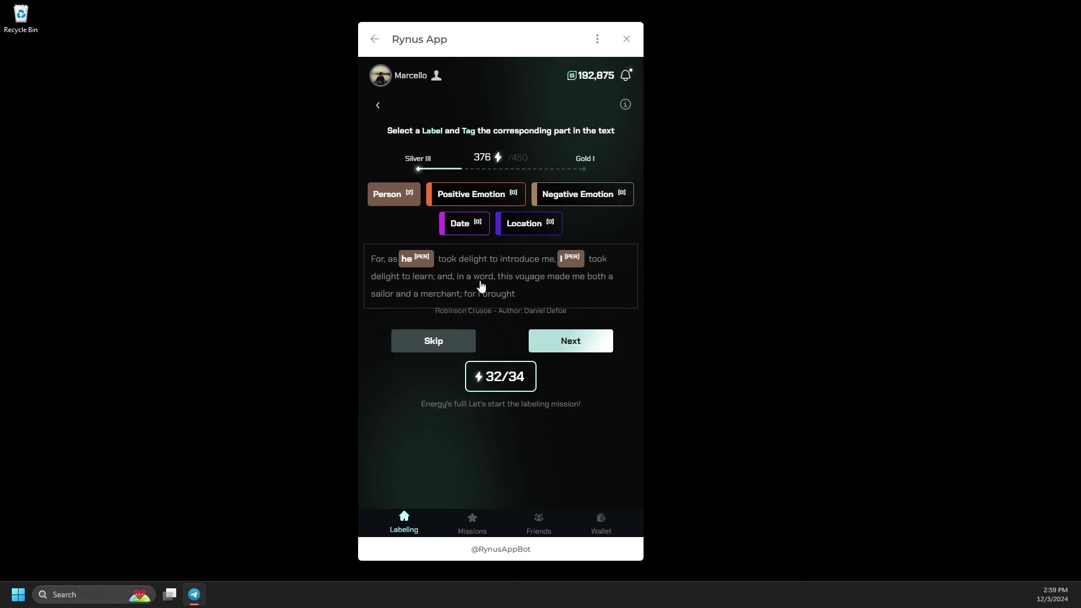
click(485, 293)
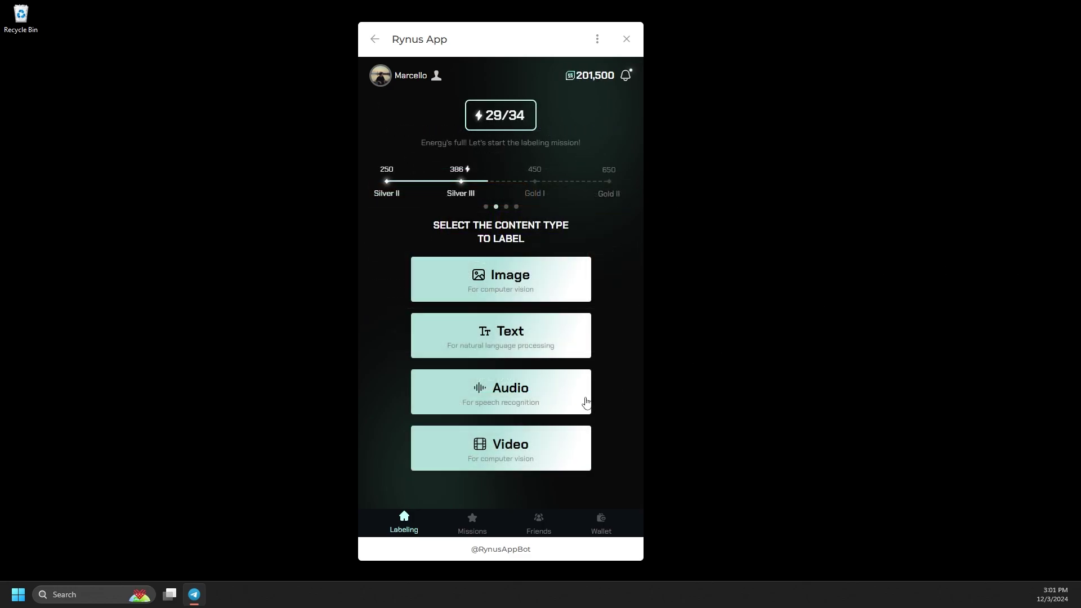
- Choose audio as the content type to label and open the Technology I quest
click(573, 407)
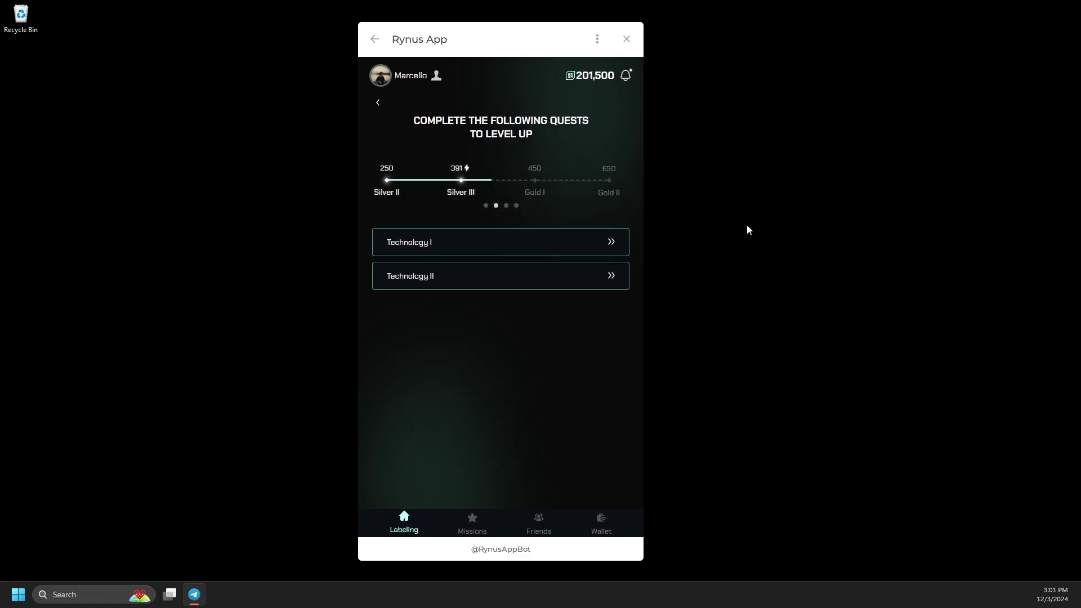
click(516, 249)
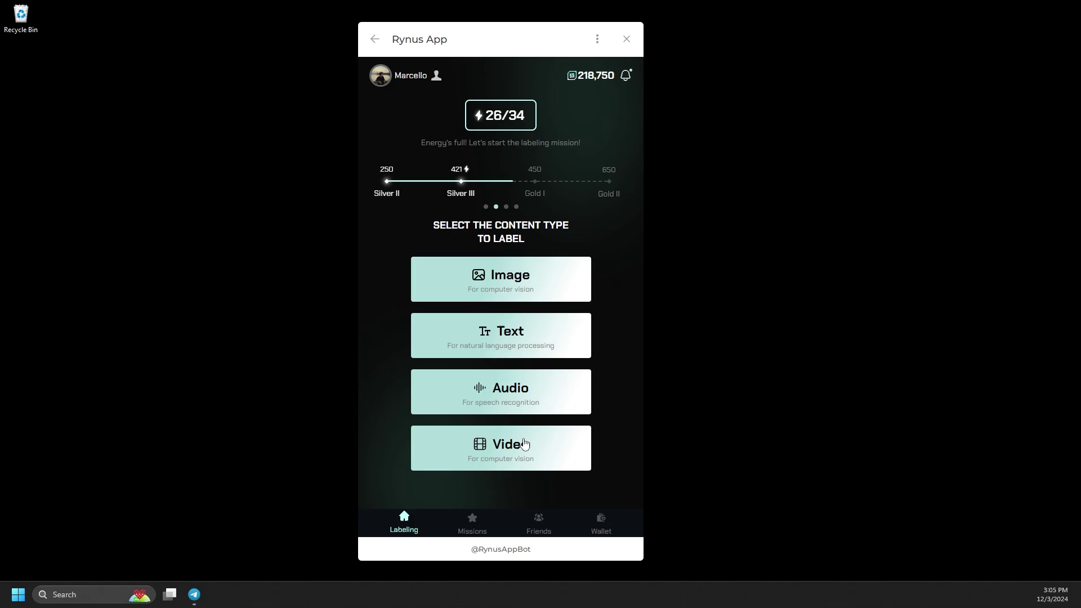
- Open video labeling, select the relevant labels for the video of the couple beside cardboard boxes, and submit it
click(525, 450)
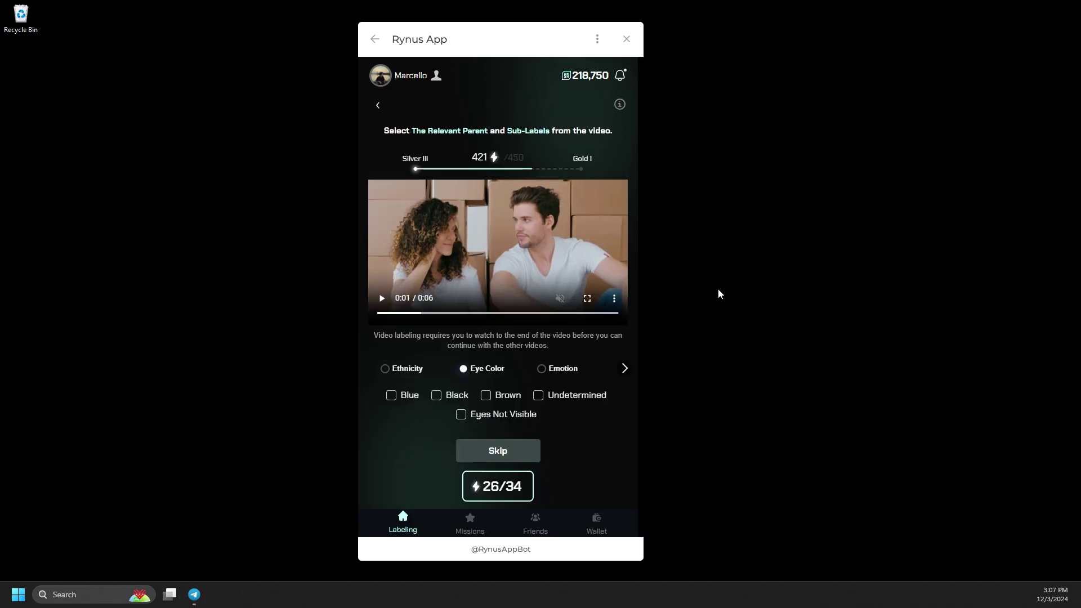
click(389, 391)
click(564, 449)
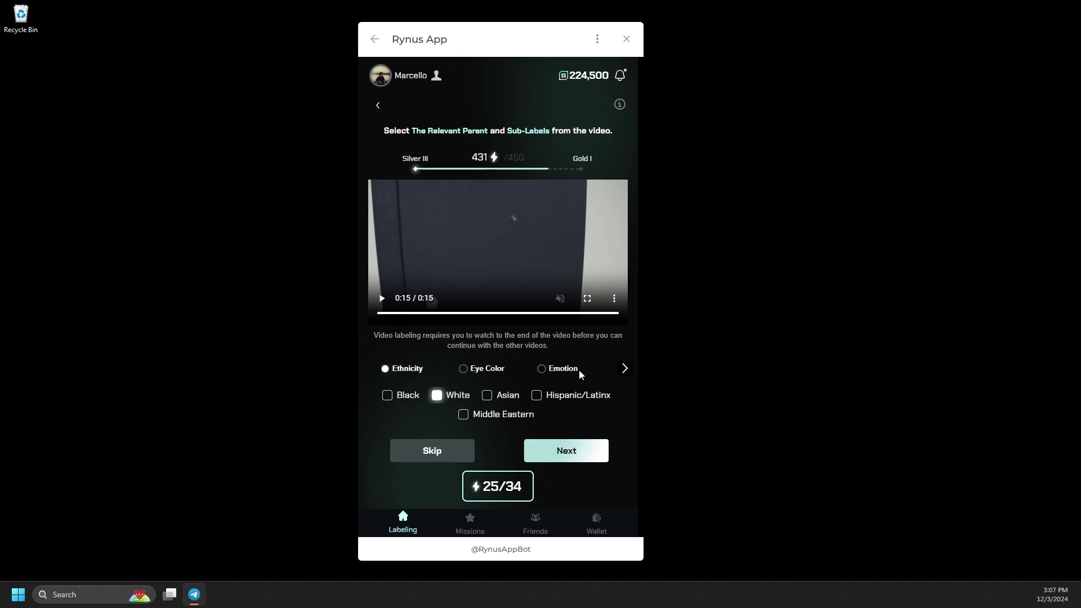
- Label the second video with Emotion Positive and Age Group 20-40, and submit it
click(581, 375)
click(403, 394)
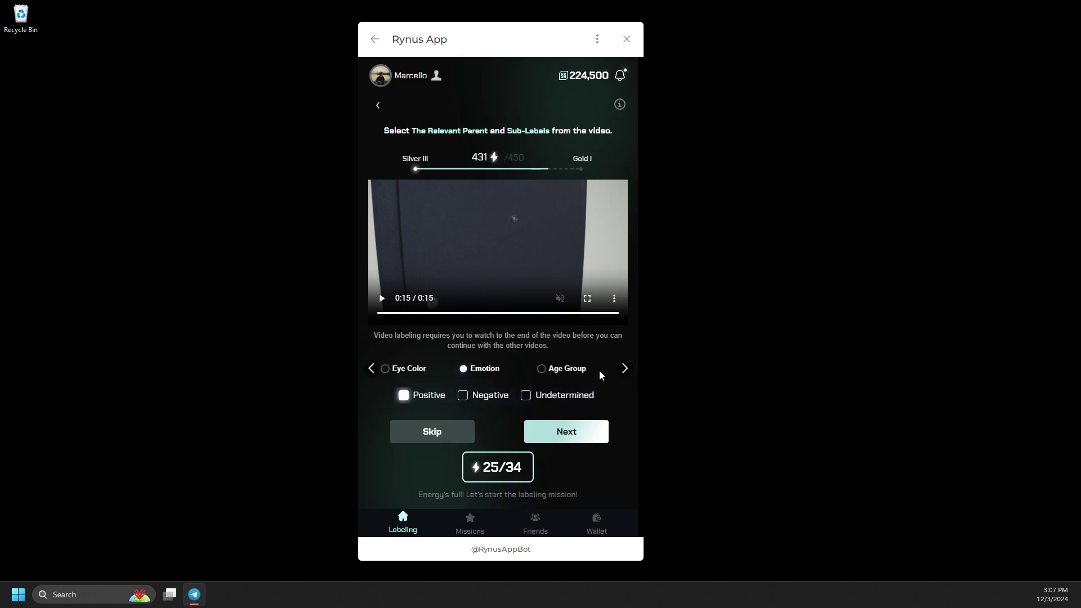
click(563, 368)
click(505, 395)
click(566, 429)
- Go through the label categories for the video of women dancing in a bar and set Age Group to 20-40
click(394, 371)
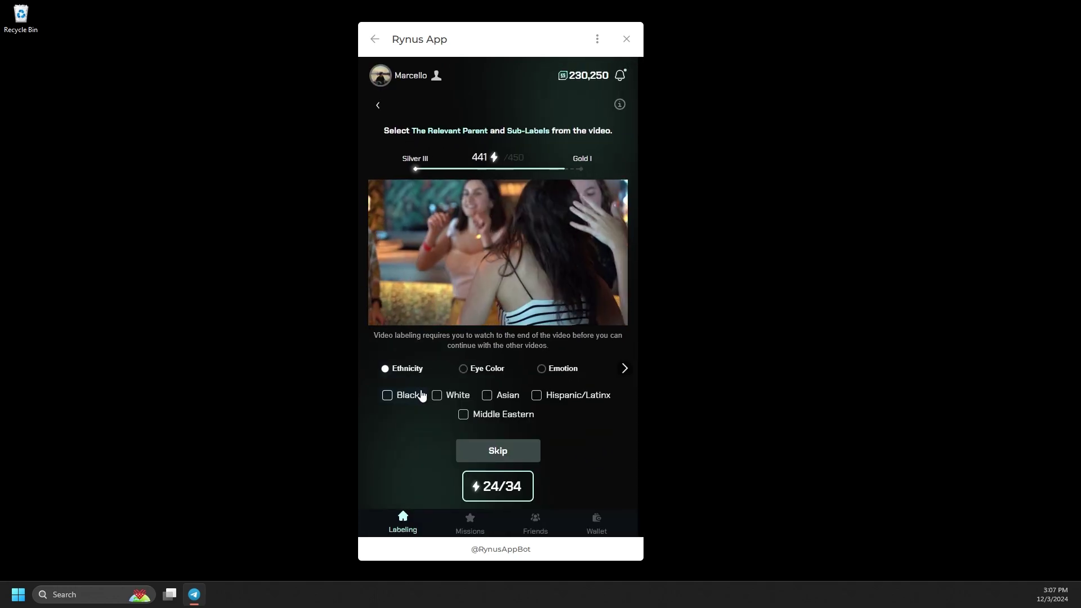
click(476, 371)
click(554, 372)
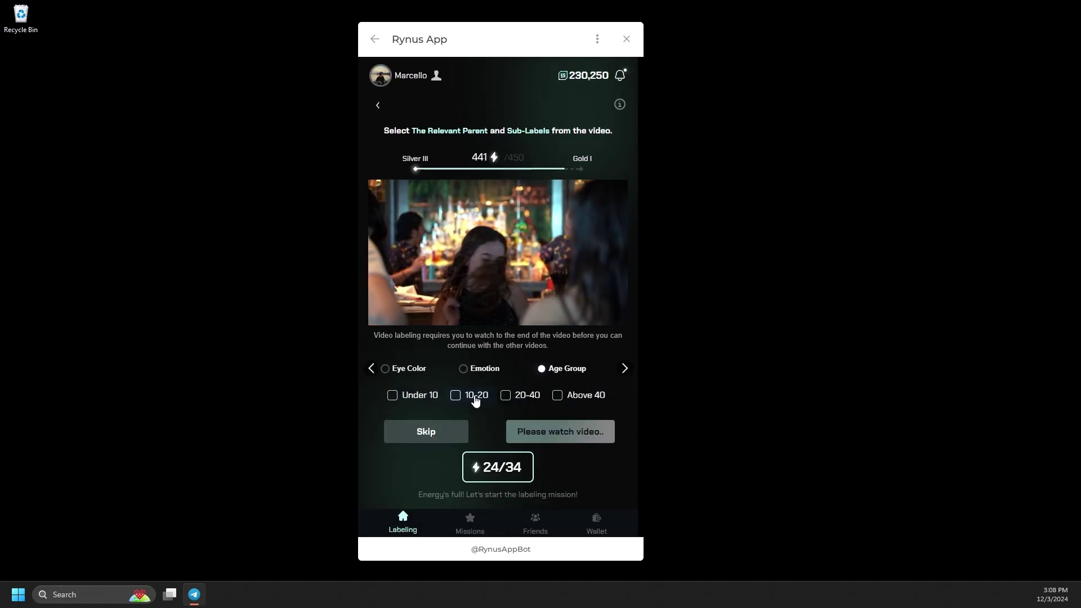
click(504, 394)
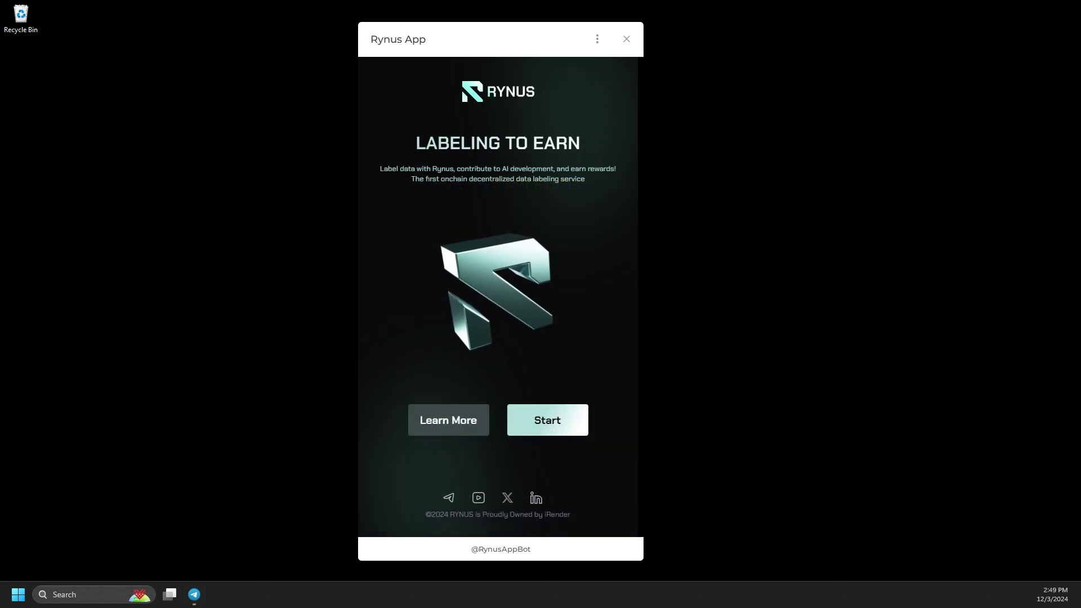